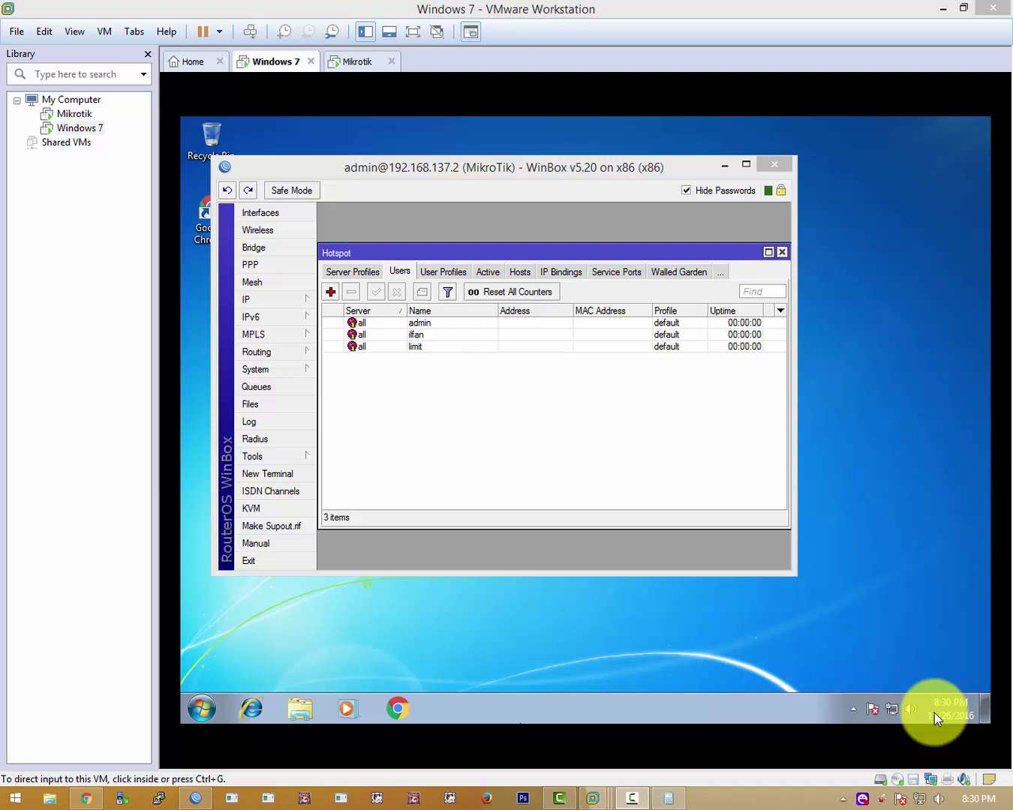
# Select the 'limit' user in the Hotspot Users list and move the WinBox window right and down
pyautogui.click(434, 346)
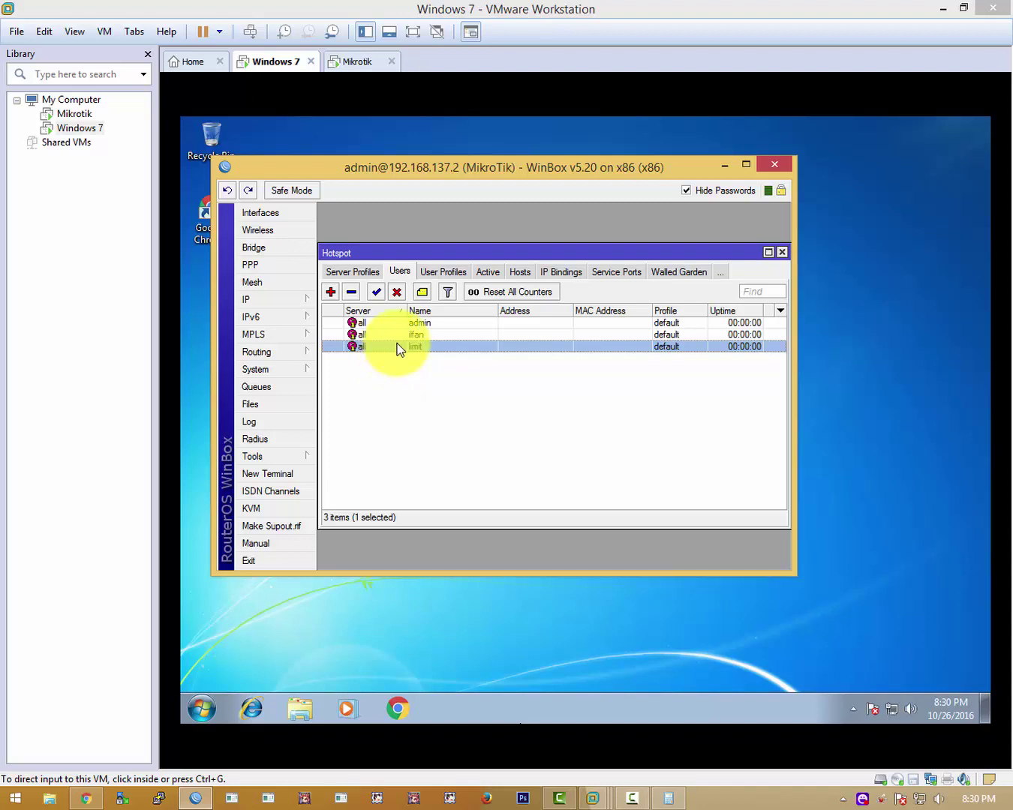
pyautogui.click(415, 335)
pyautogui.click(422, 348)
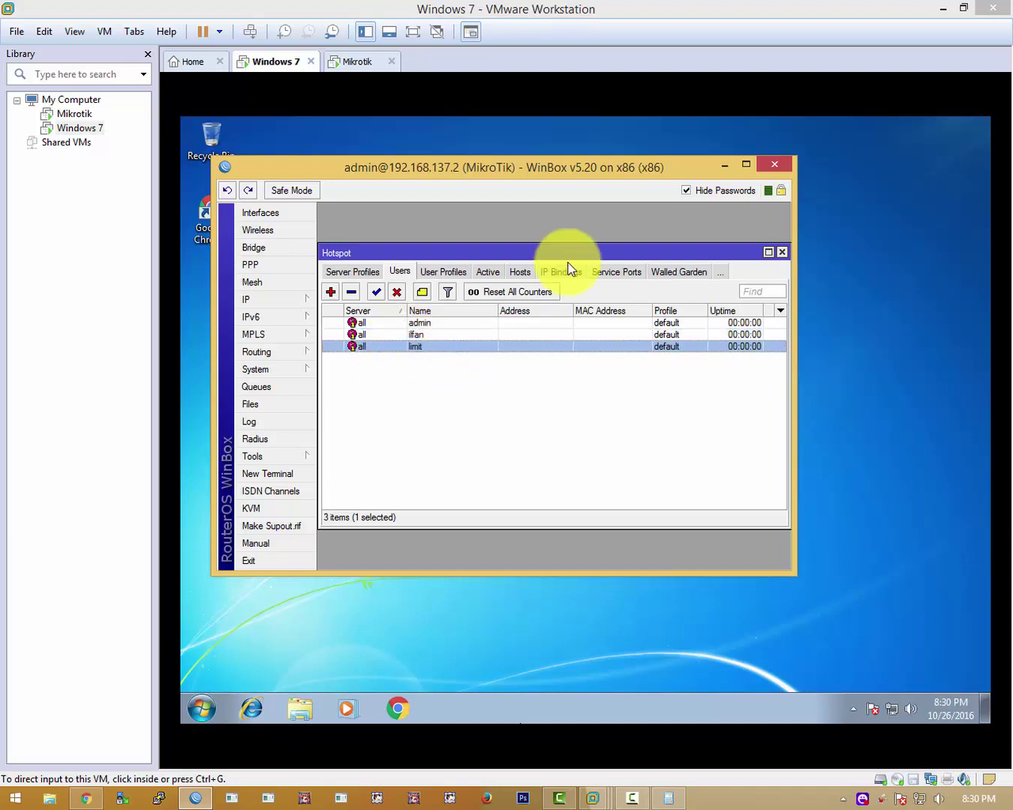
pyautogui.moveTo(606, 174); pyautogui.dragTo(648, 220)
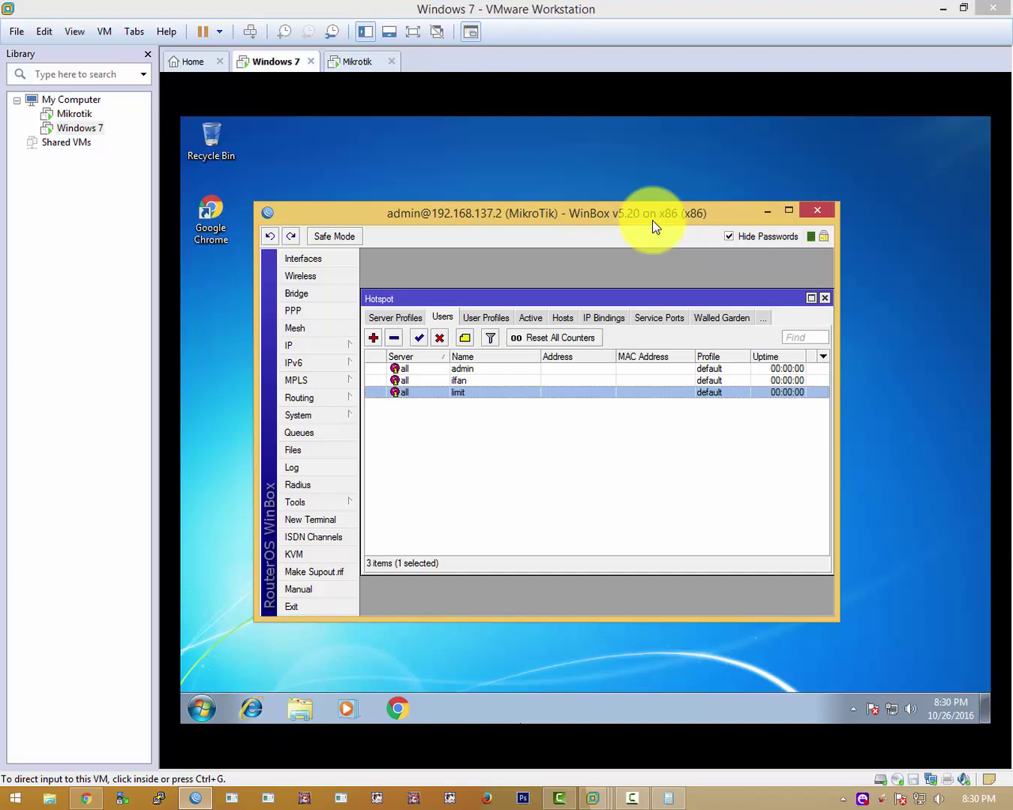
pyautogui.click(524, 381)
pyautogui.click(521, 395)
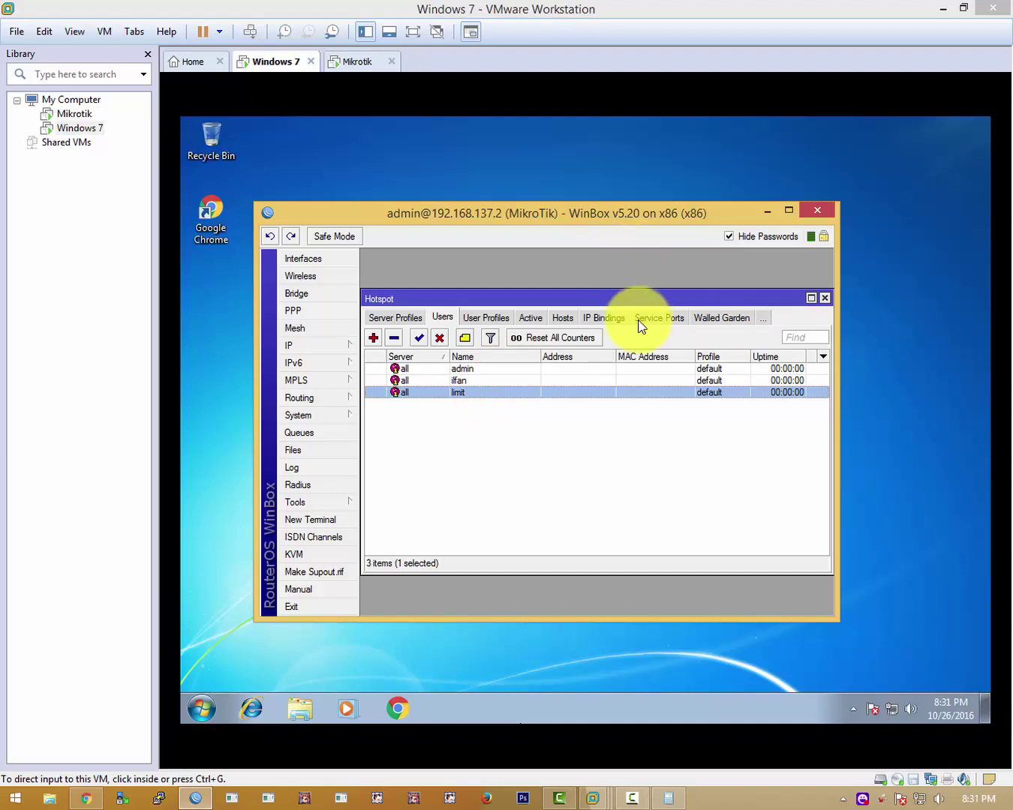
pyautogui.click(391, 316)
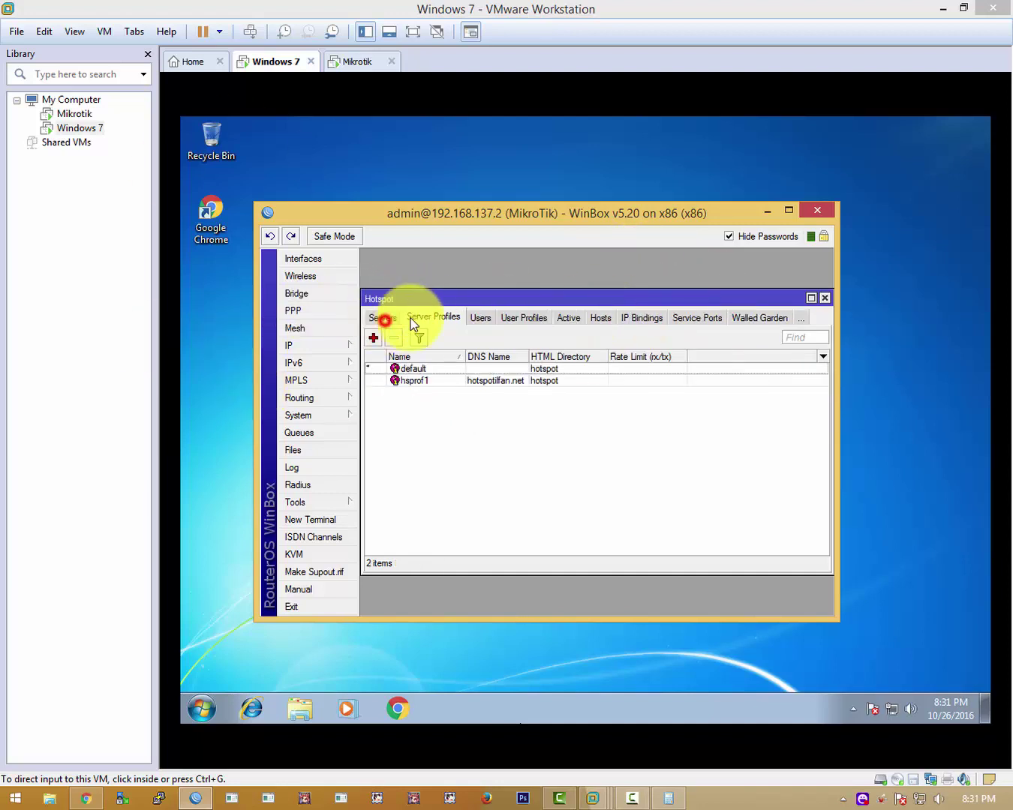
pyautogui.click(480, 318)
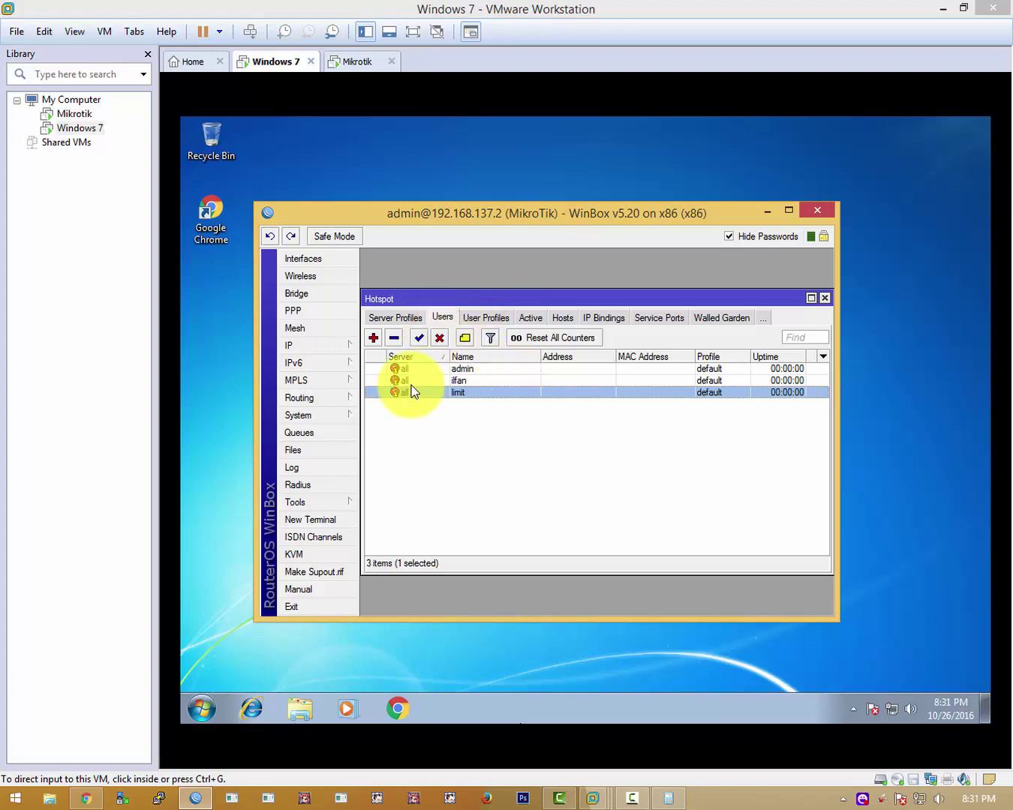
pyautogui.click(492, 394)
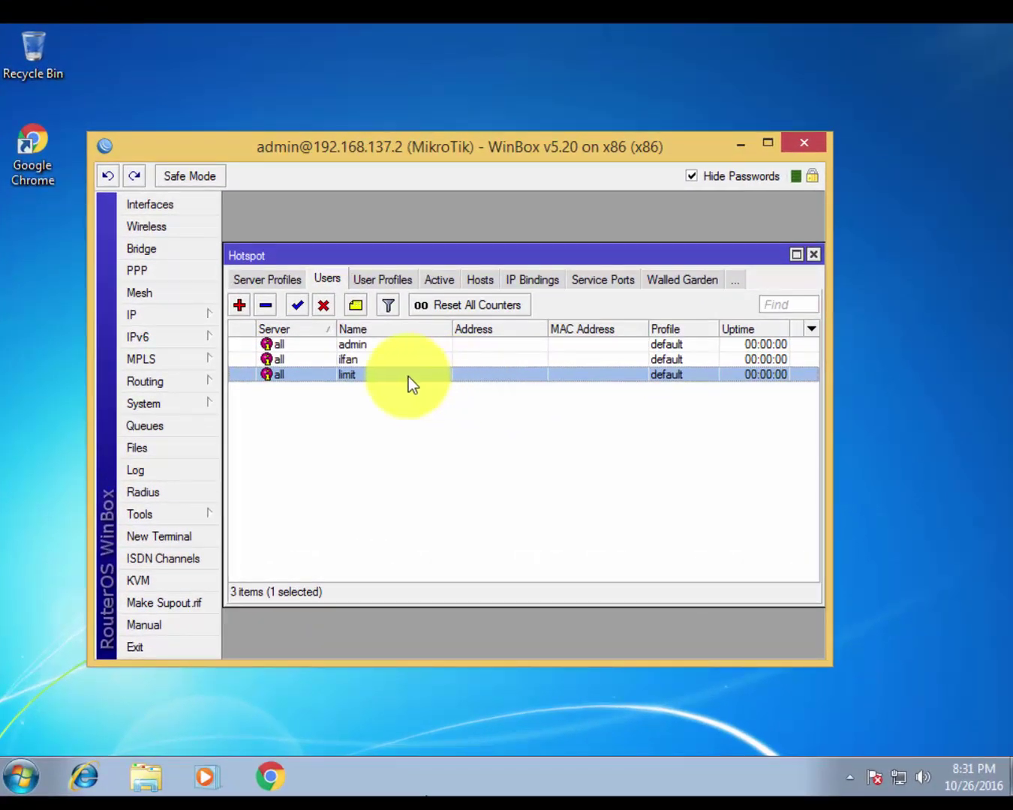
# Open the limit user's Limits tab and leave the uptime limit cleared and disabled
pyautogui.doubleClick(370, 375)
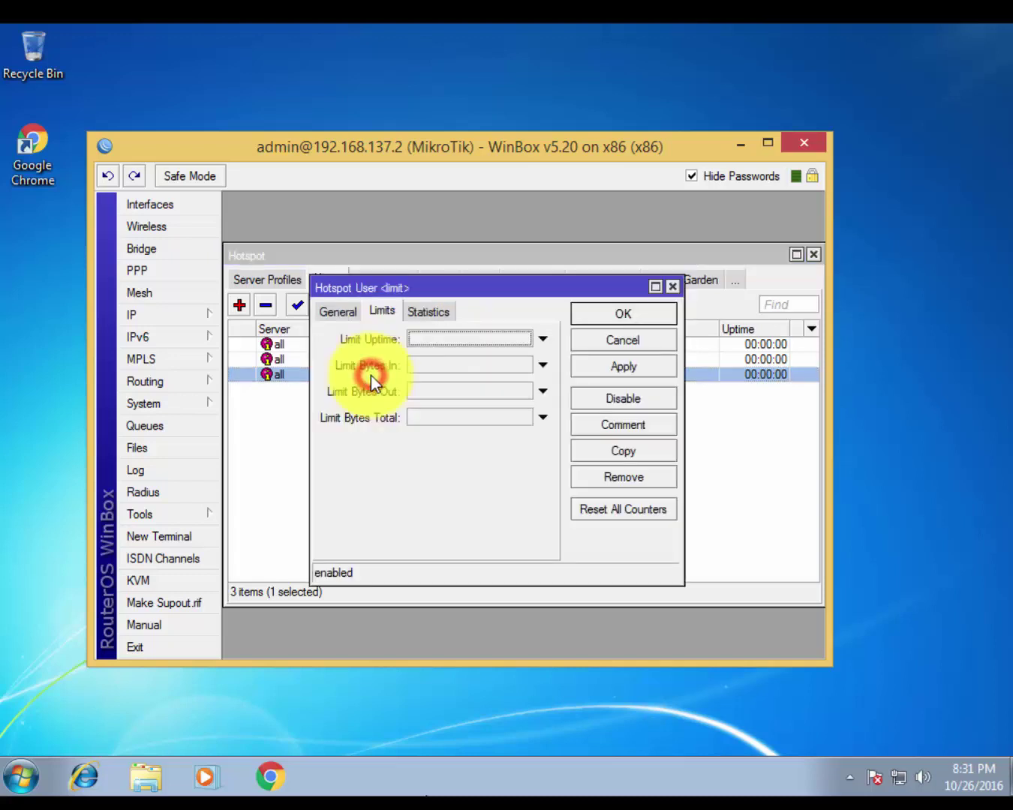
pyautogui.click(336, 318)
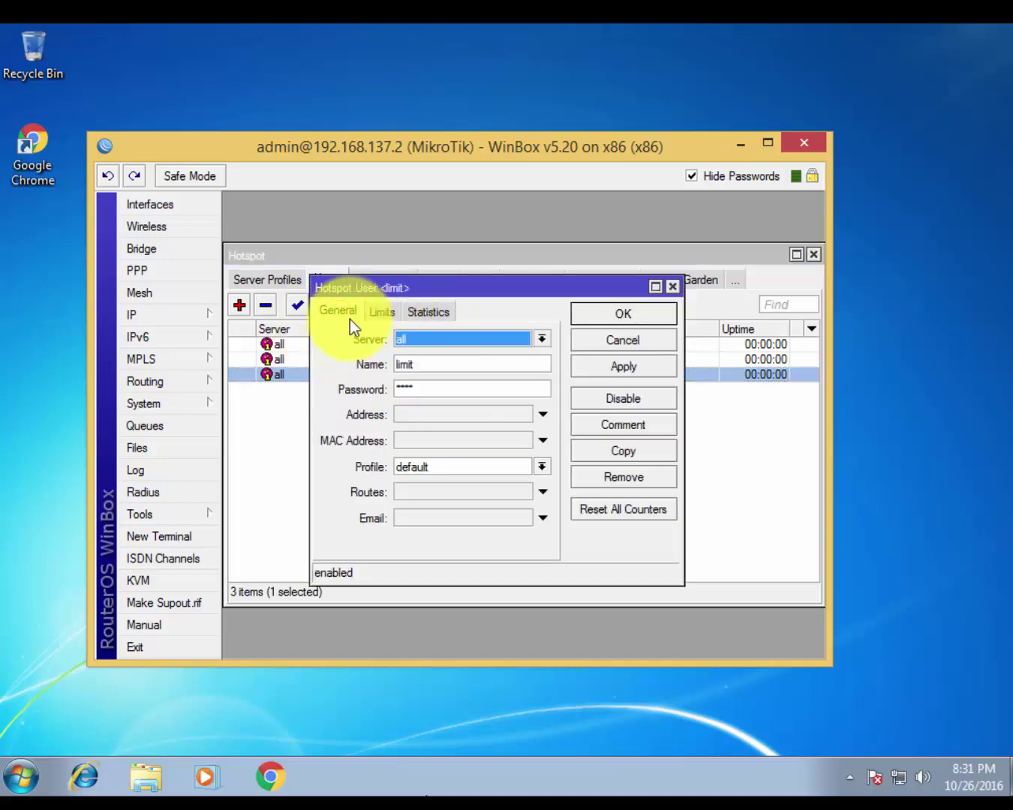
pyautogui.click(372, 314)
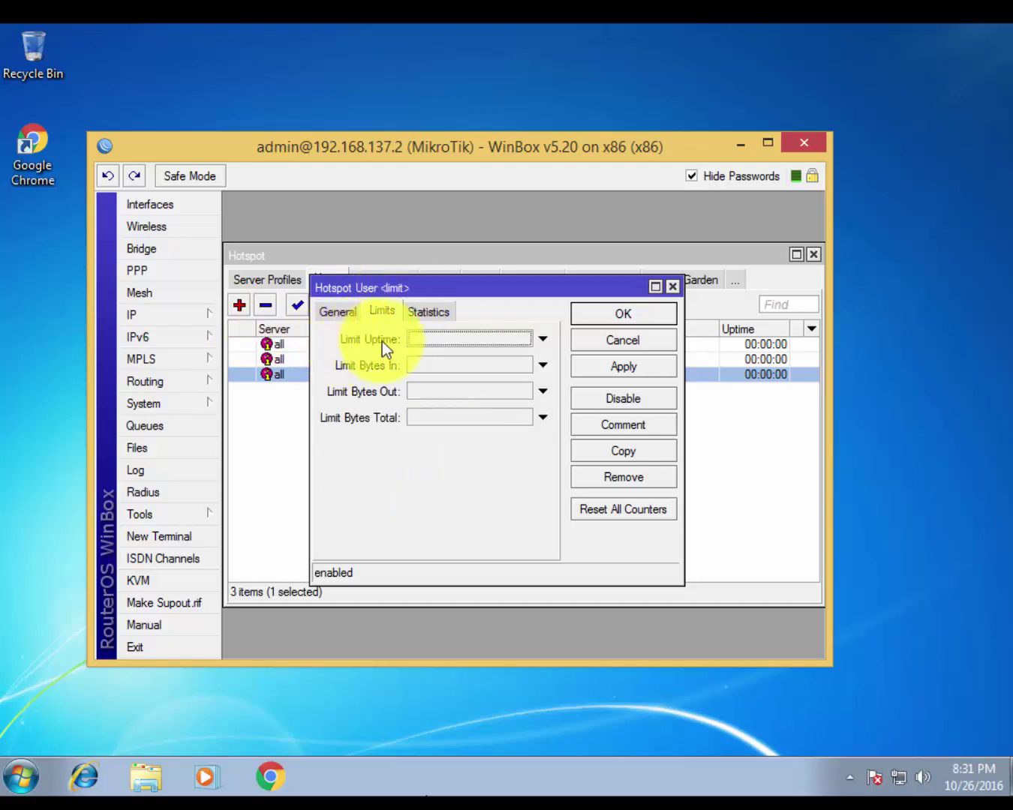
pyautogui.click(503, 338)
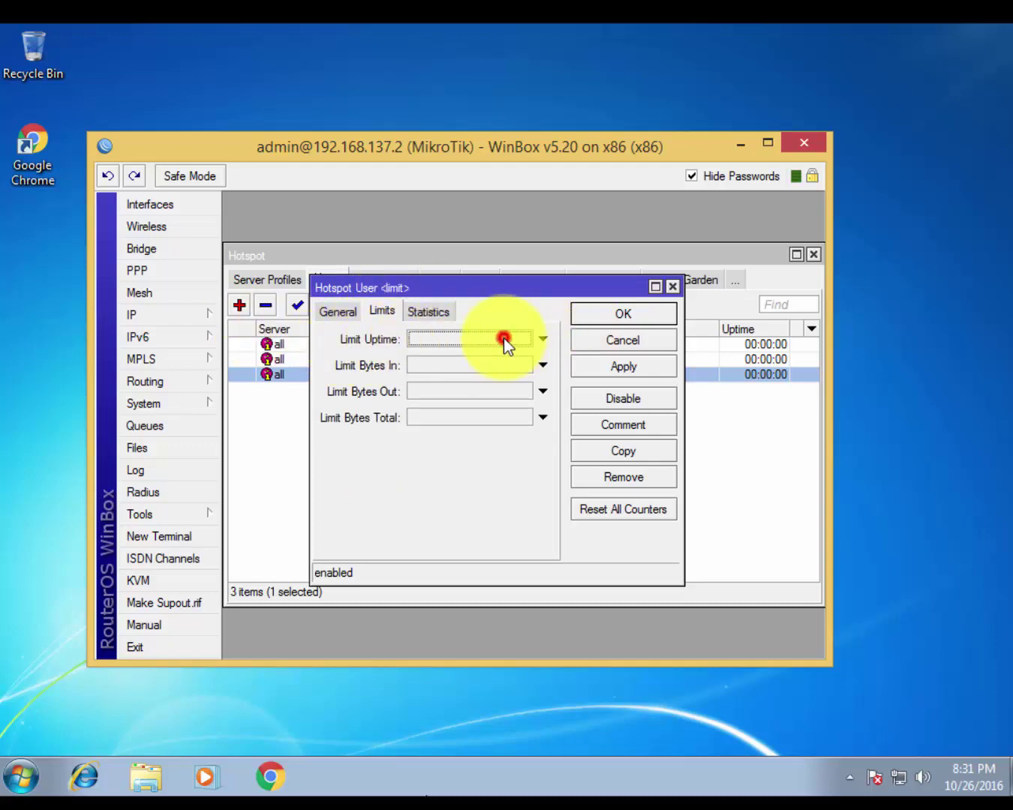
pyautogui.click(461, 340)
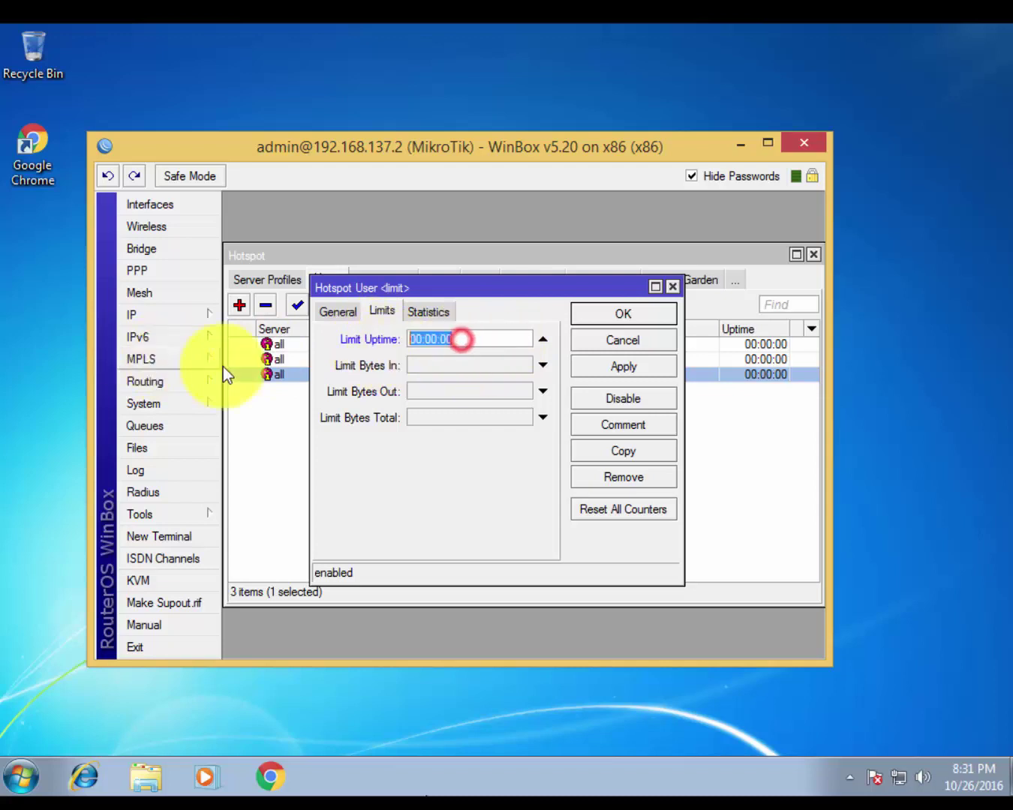
pyautogui.click(540, 343)
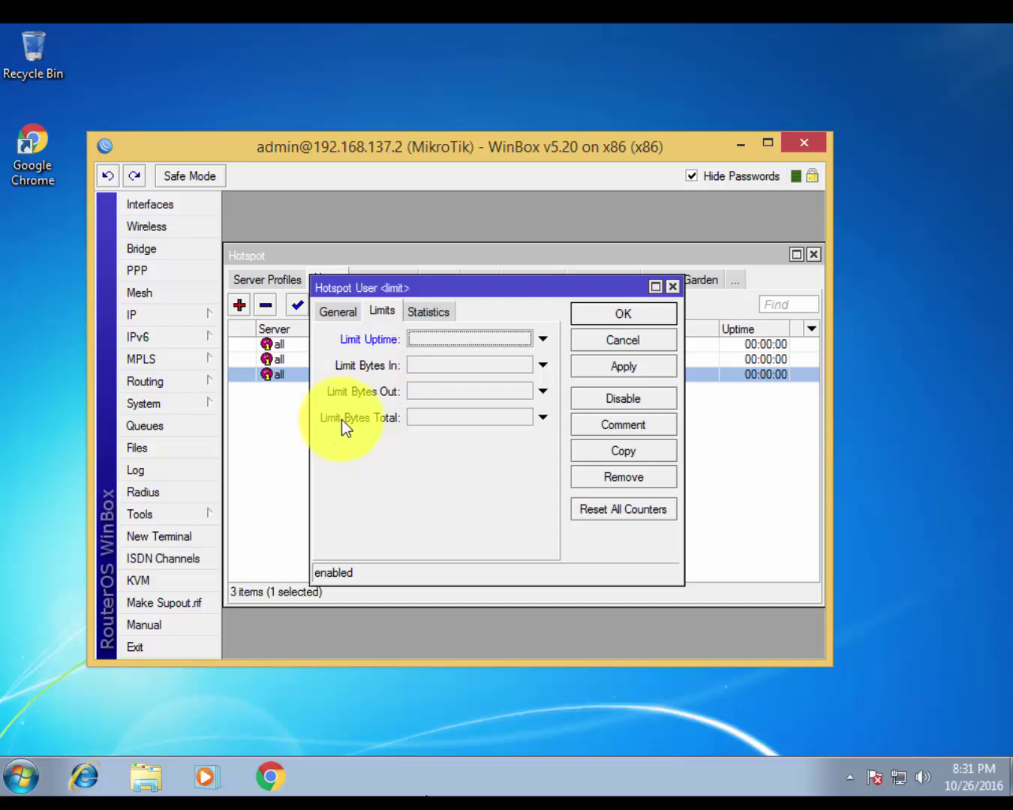
# Enable Limit Bytes In and Limit Bytes Out at 0, then move the dialog down
pyautogui.click(418, 367)
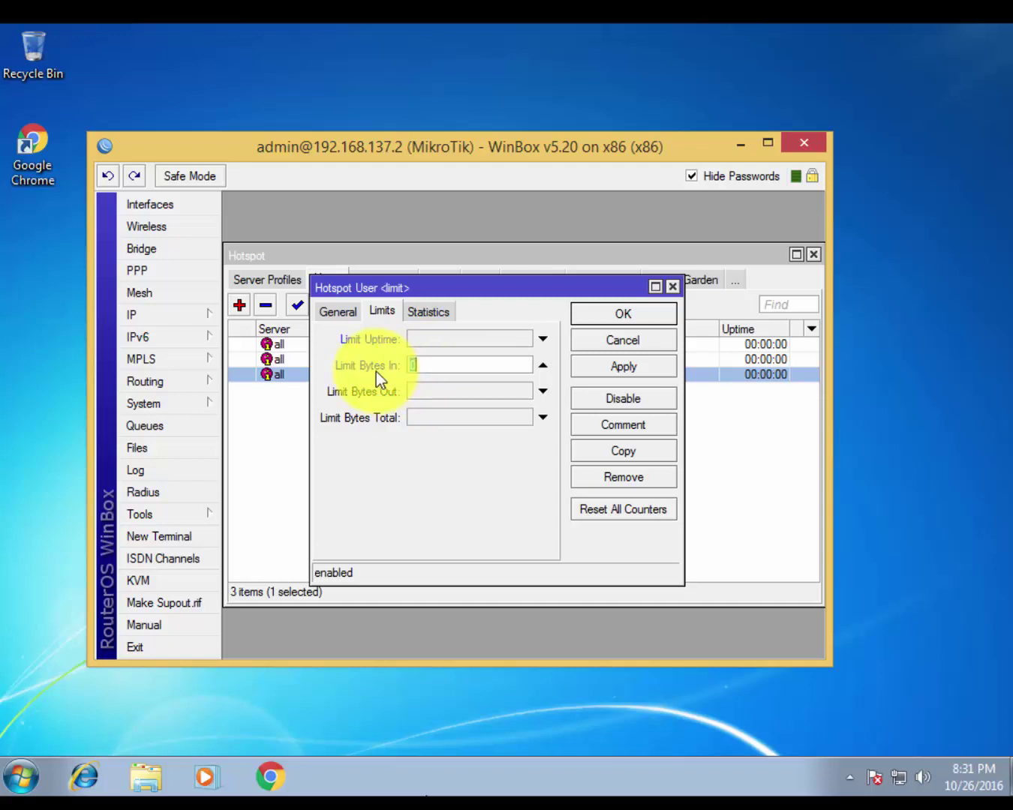
pyautogui.doubleClick(446, 365)
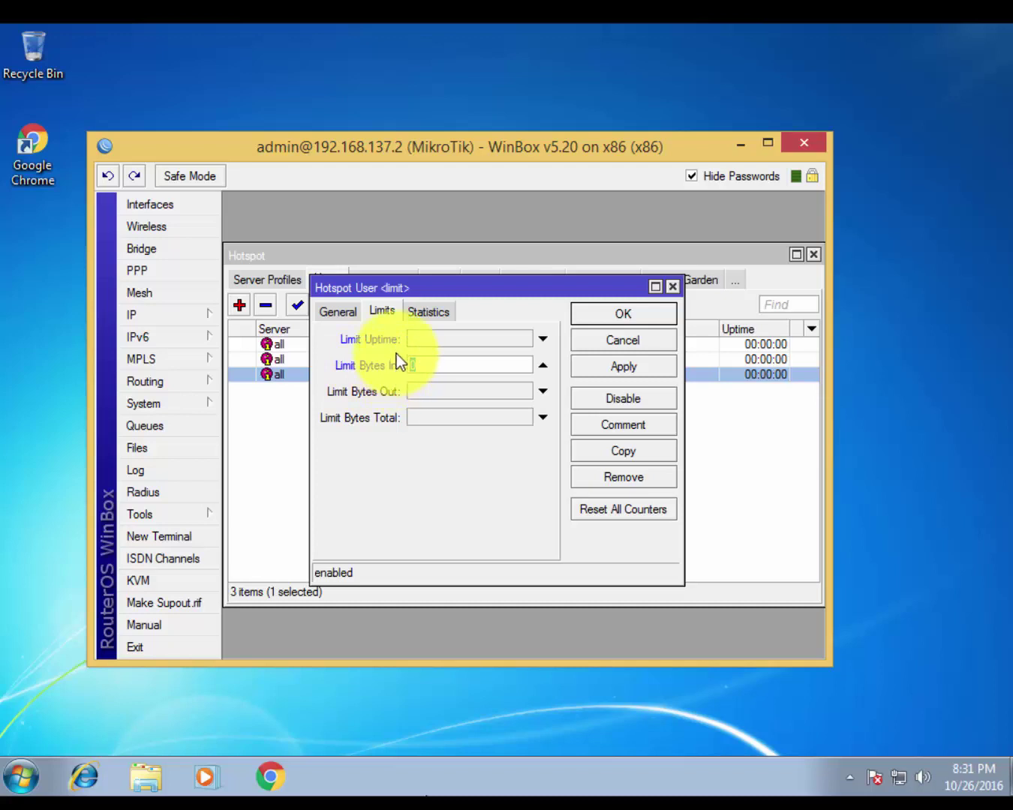
pyautogui.click(372, 392)
pyautogui.doubleClick(431, 390)
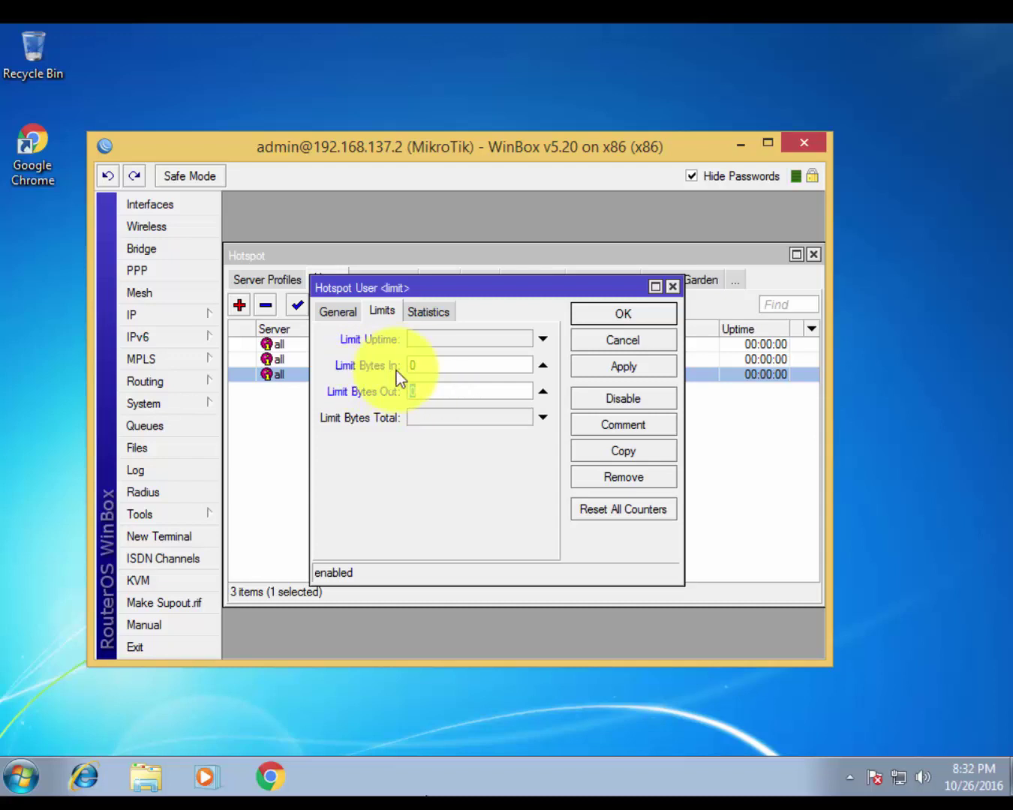
pyautogui.click(446, 365)
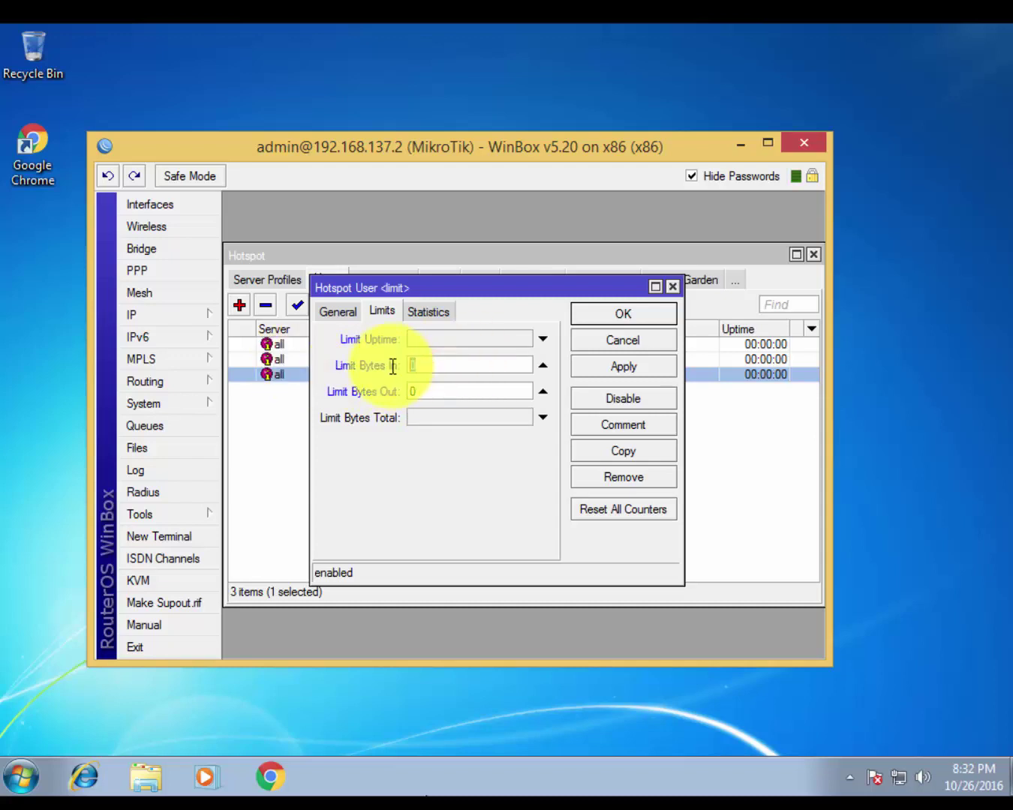
pyautogui.moveTo(456, 287); pyautogui.dragTo(452, 374)
pyautogui.click(419, 478)
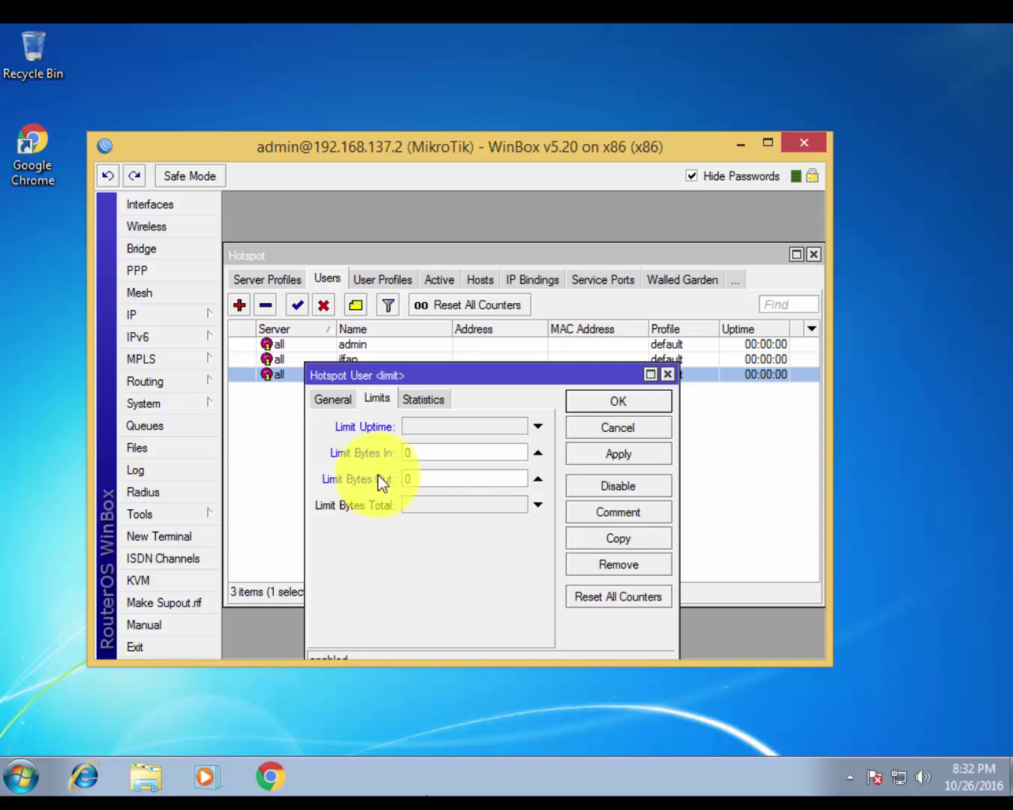
# Work on the Limit Bytes In and Limit Bytes Out values, both still 0
pyautogui.click(420, 450)
pyautogui.click(867, 279)
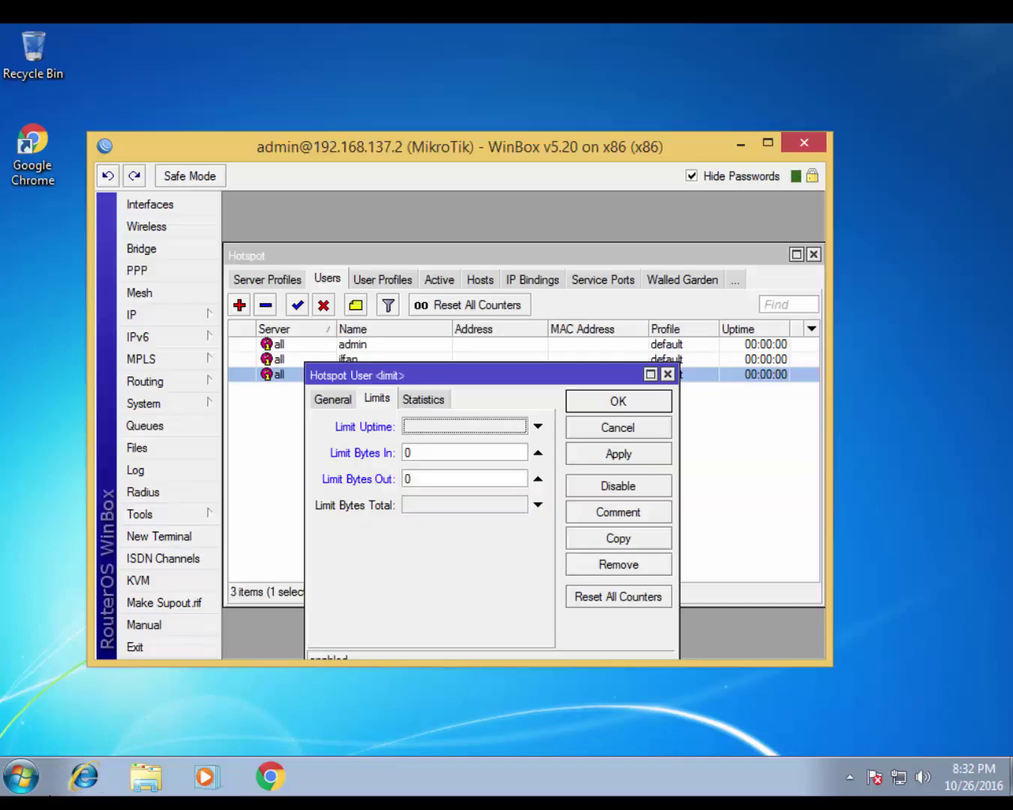
pyautogui.doubleClick(428, 480)
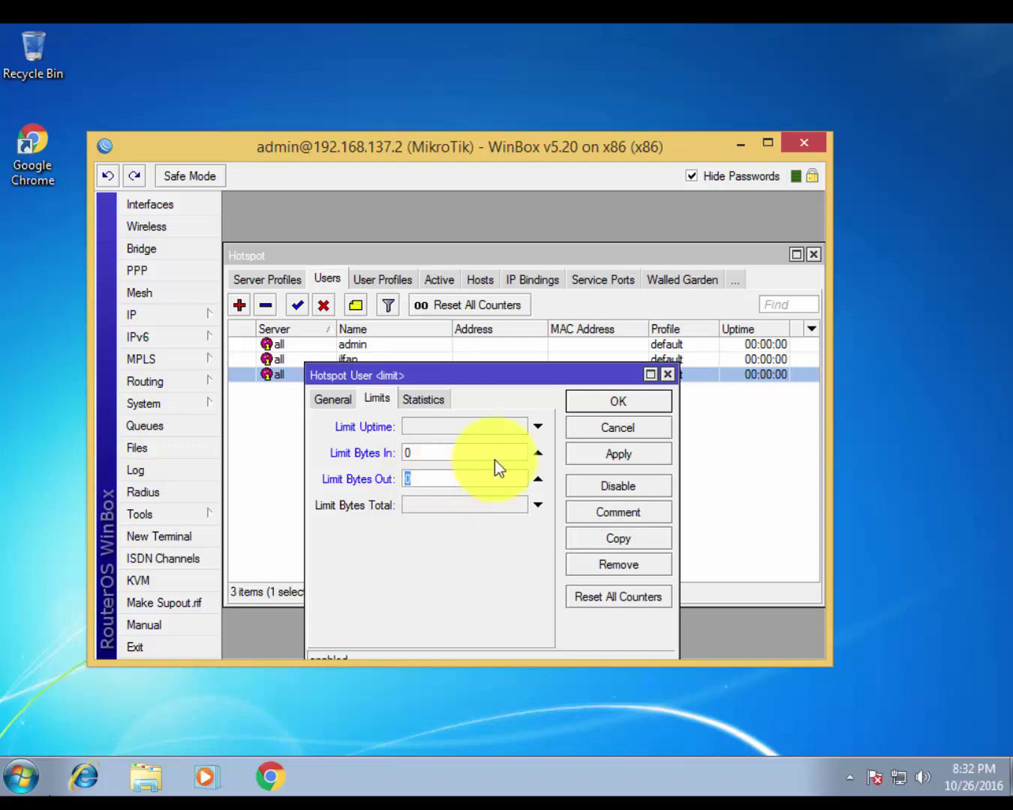
pyautogui.click(888, 314)
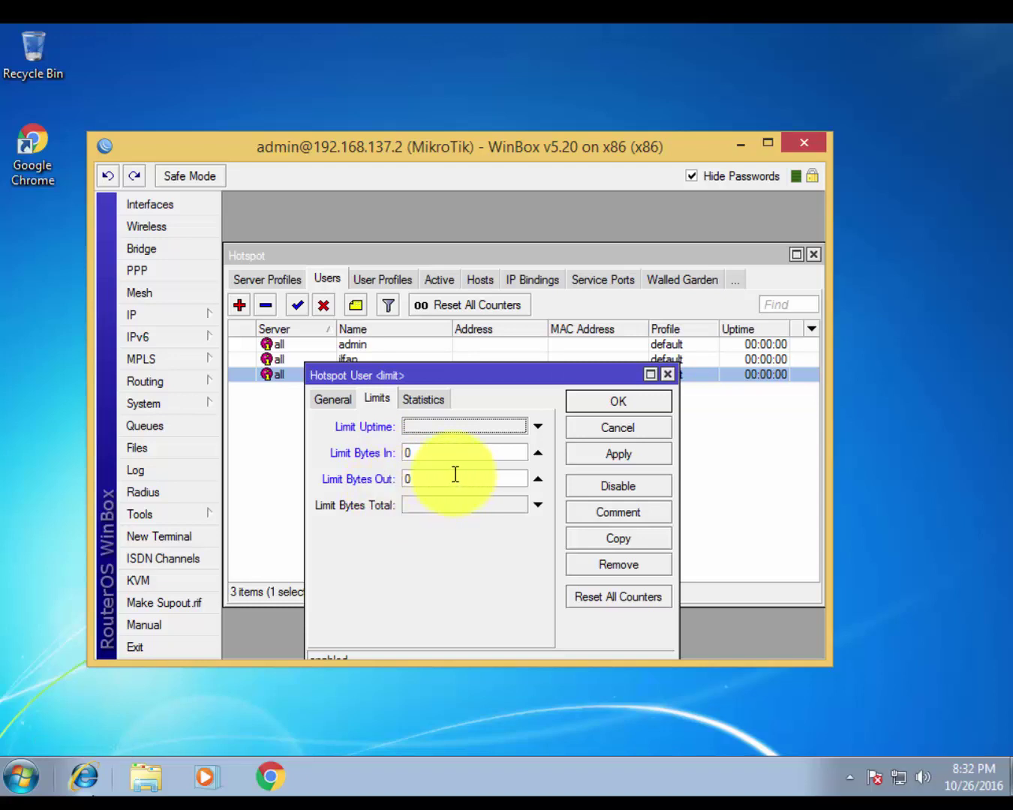
pyautogui.click(442, 447)
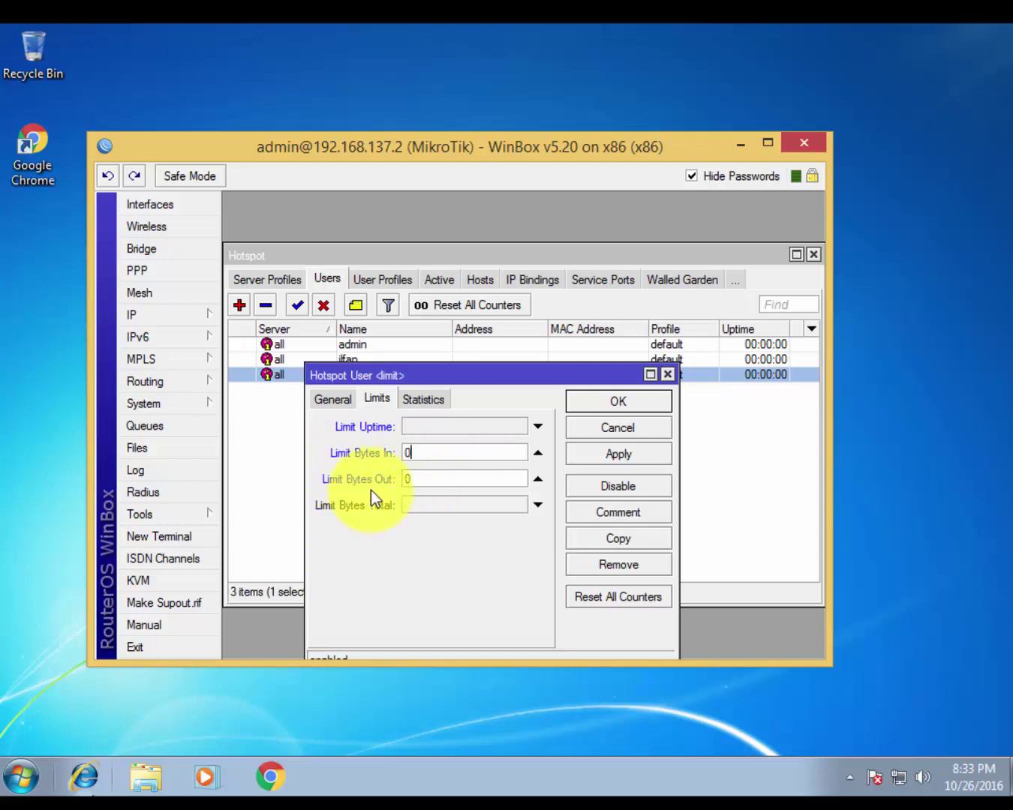
pyautogui.doubleClick(410, 479)
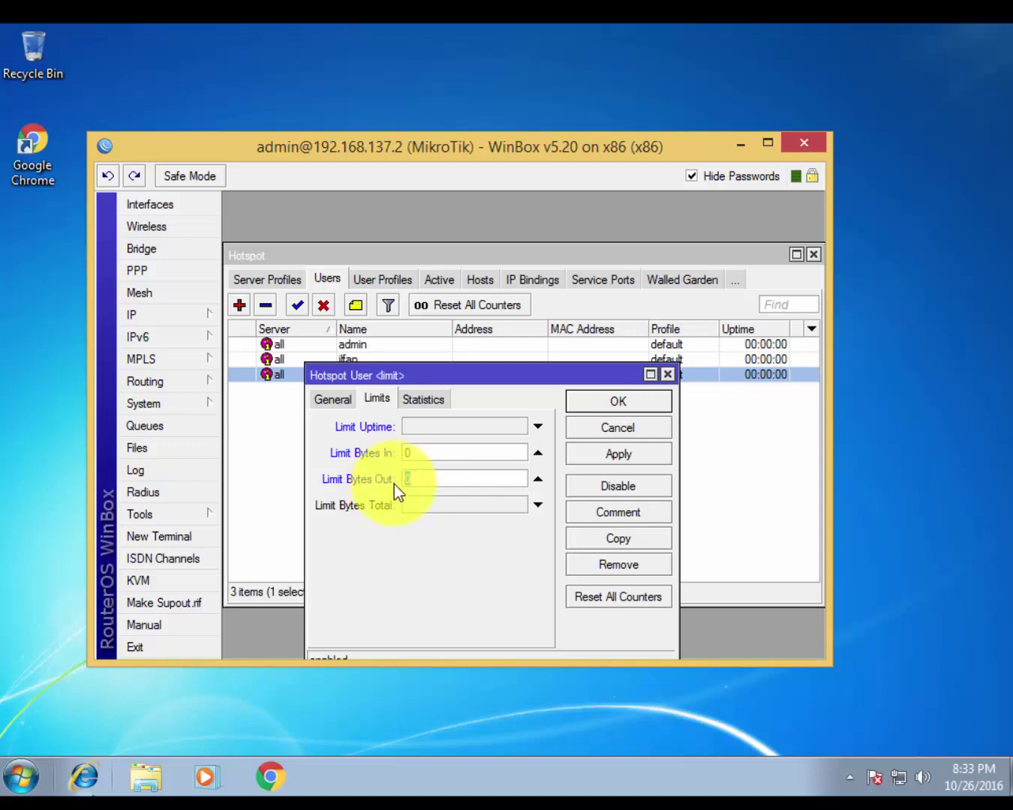
pyautogui.click(890, 334)
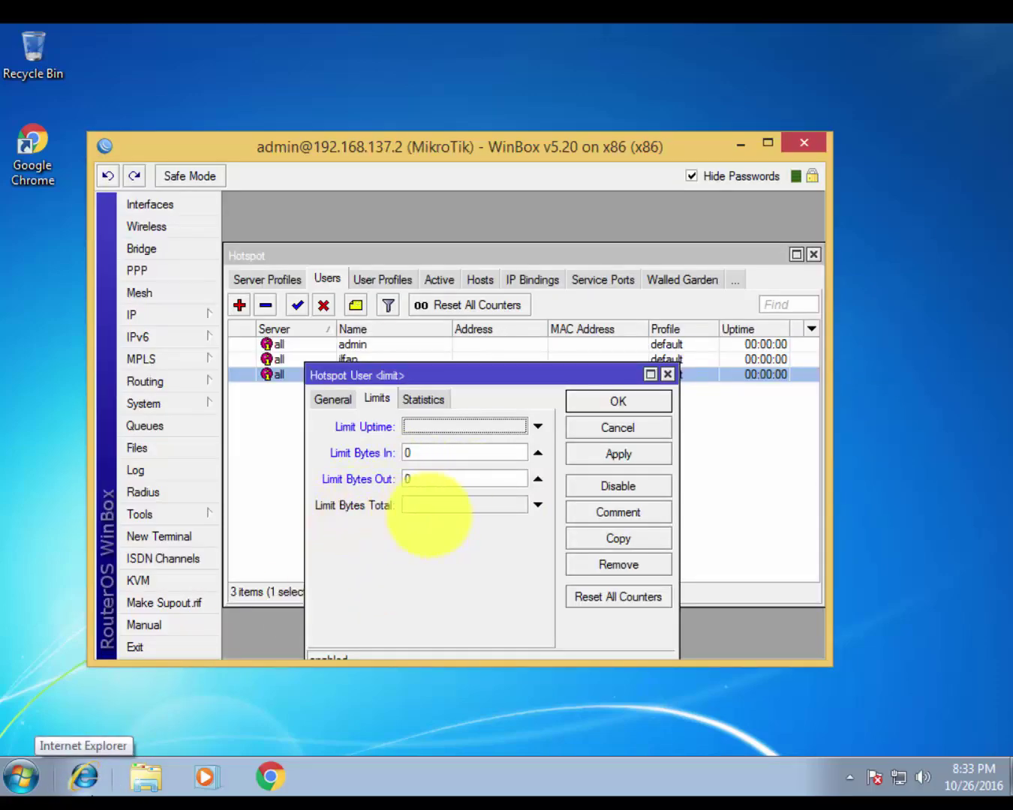
# Enable and then clear Limit Bytes Total, keeping Bytes In and Bytes Out at 0
pyautogui.click(416, 508)
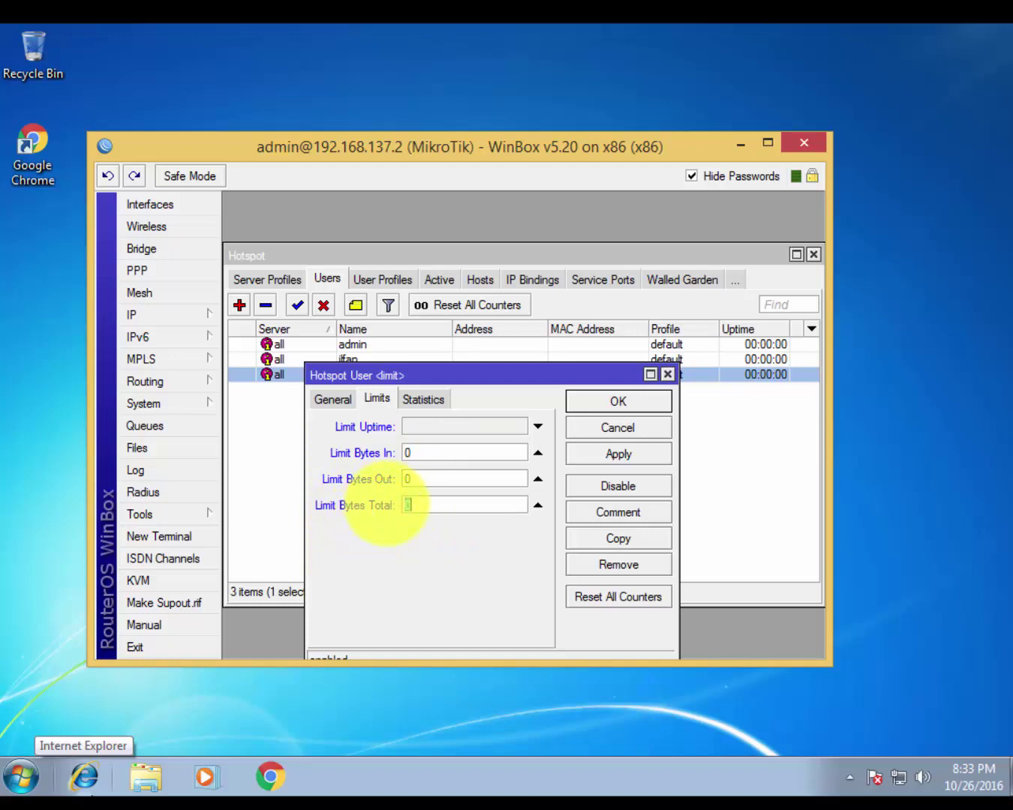
pyautogui.click(536, 505)
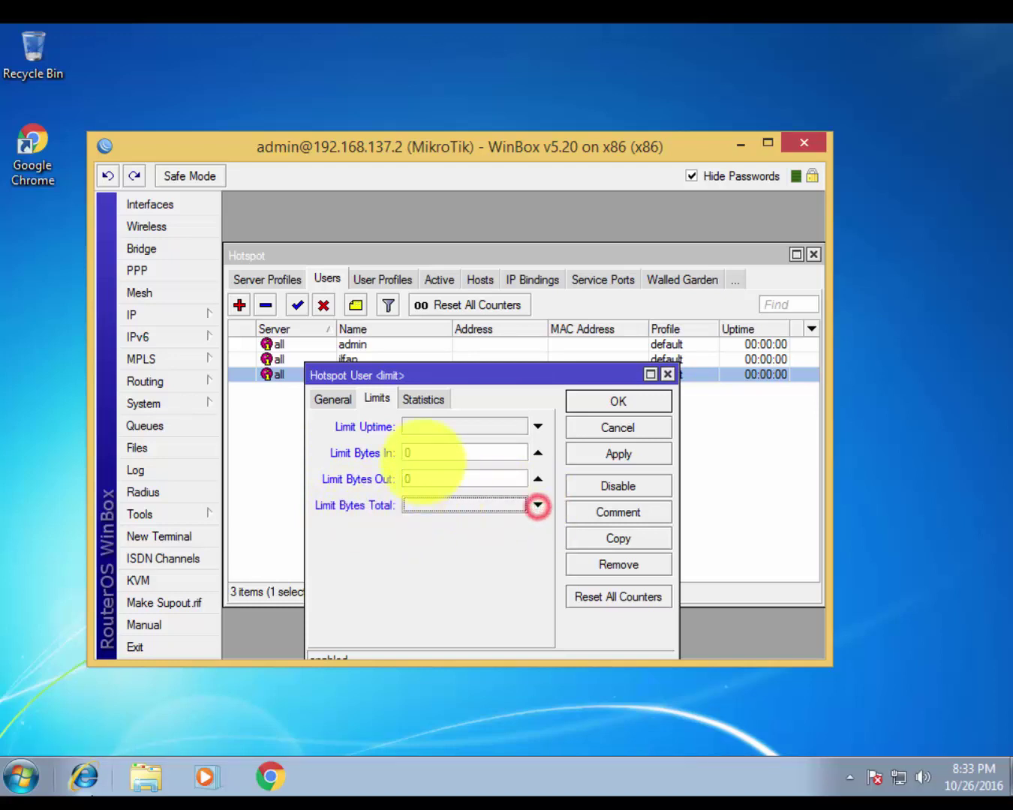
pyautogui.click(420, 450)
pyautogui.click(426, 482)
pyautogui.click(429, 454)
pyautogui.click(428, 478)
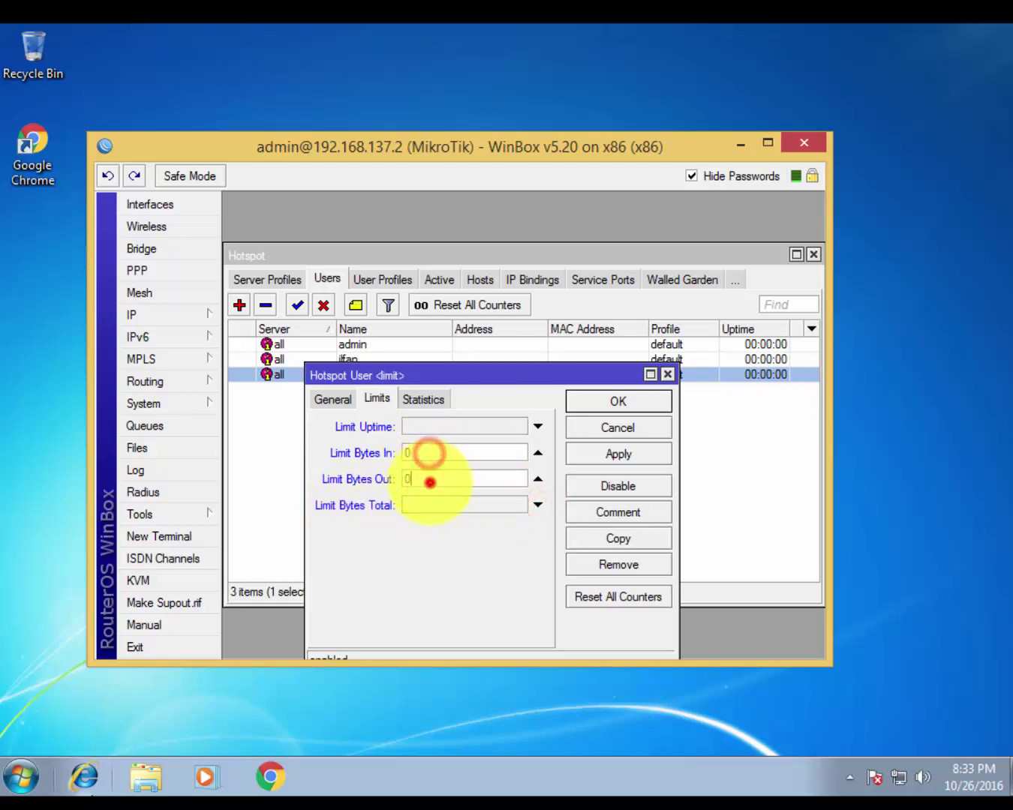
pyautogui.click(433, 454)
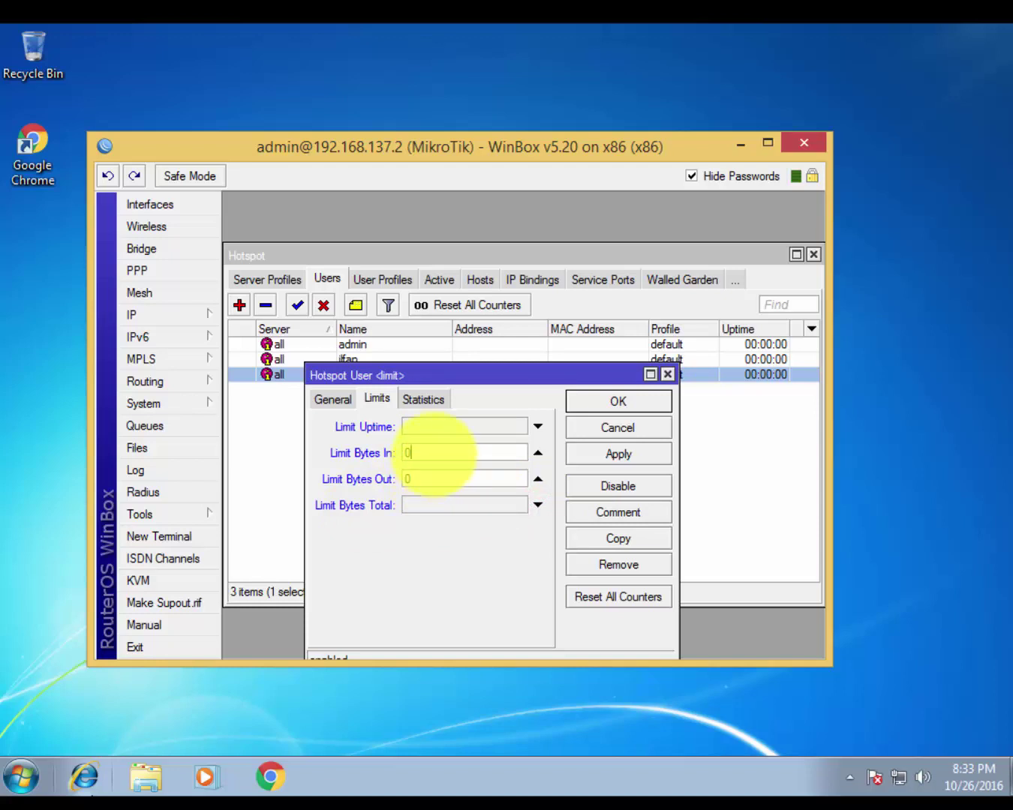
pyautogui.click(429, 477)
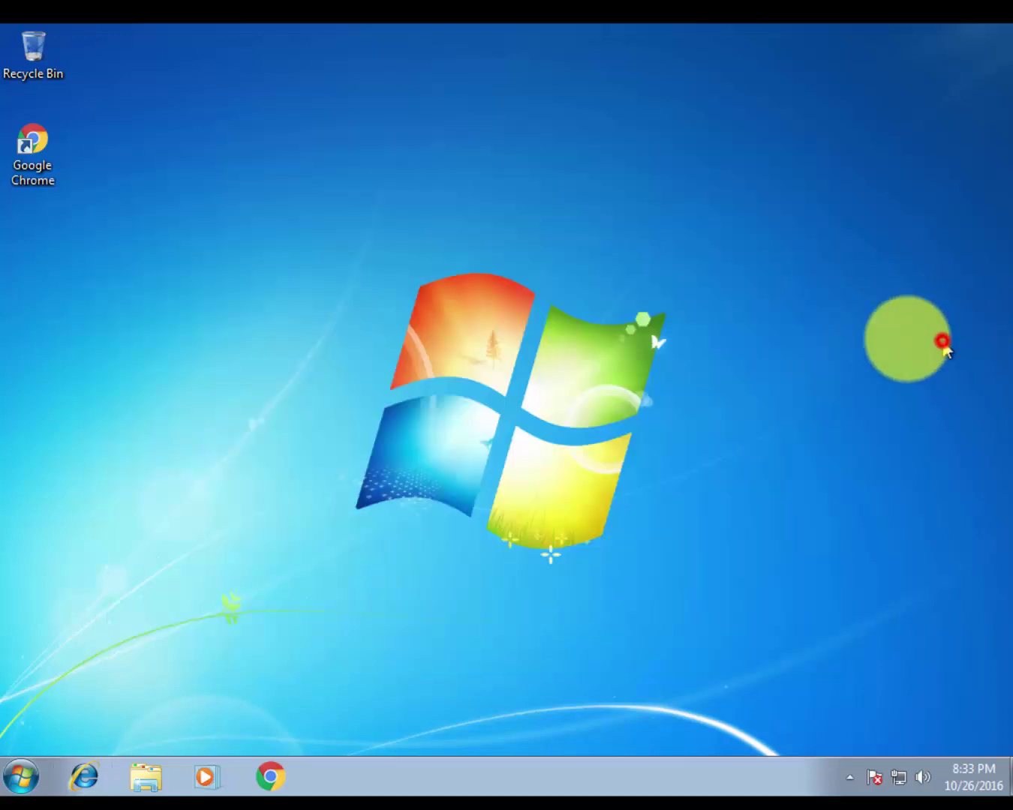
# Try 1mb in Limit Bytes Out, then delete it so the field is blank
pyautogui.click(942, 341)
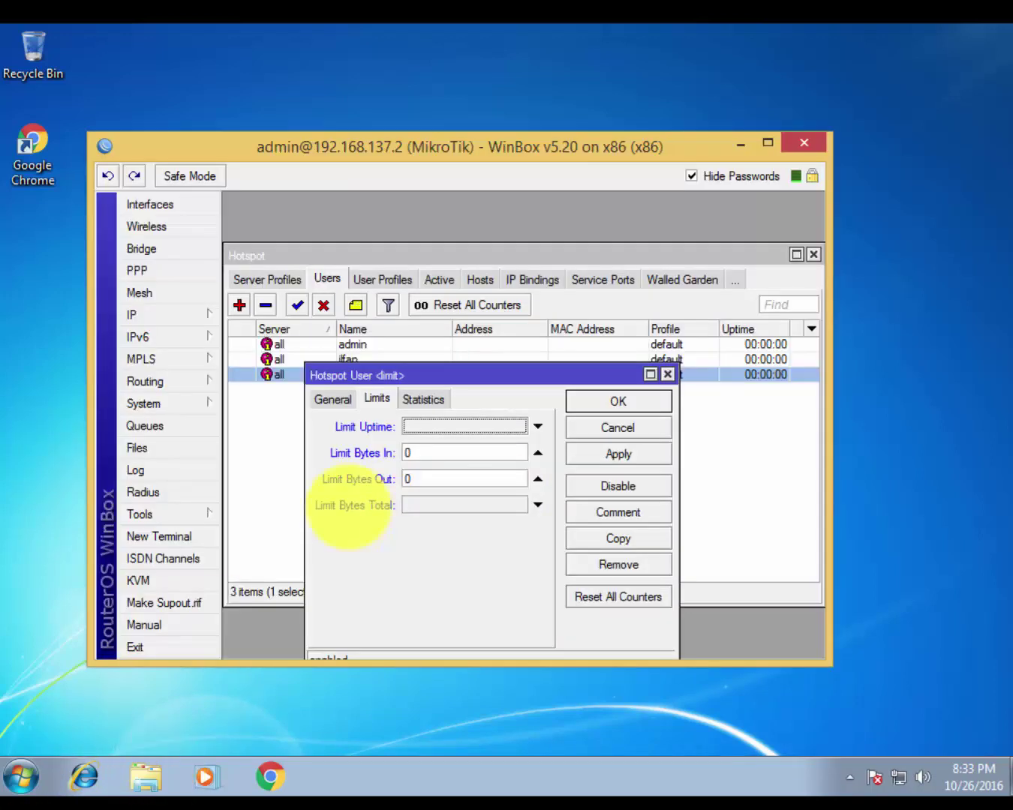
pyautogui.click(445, 480)
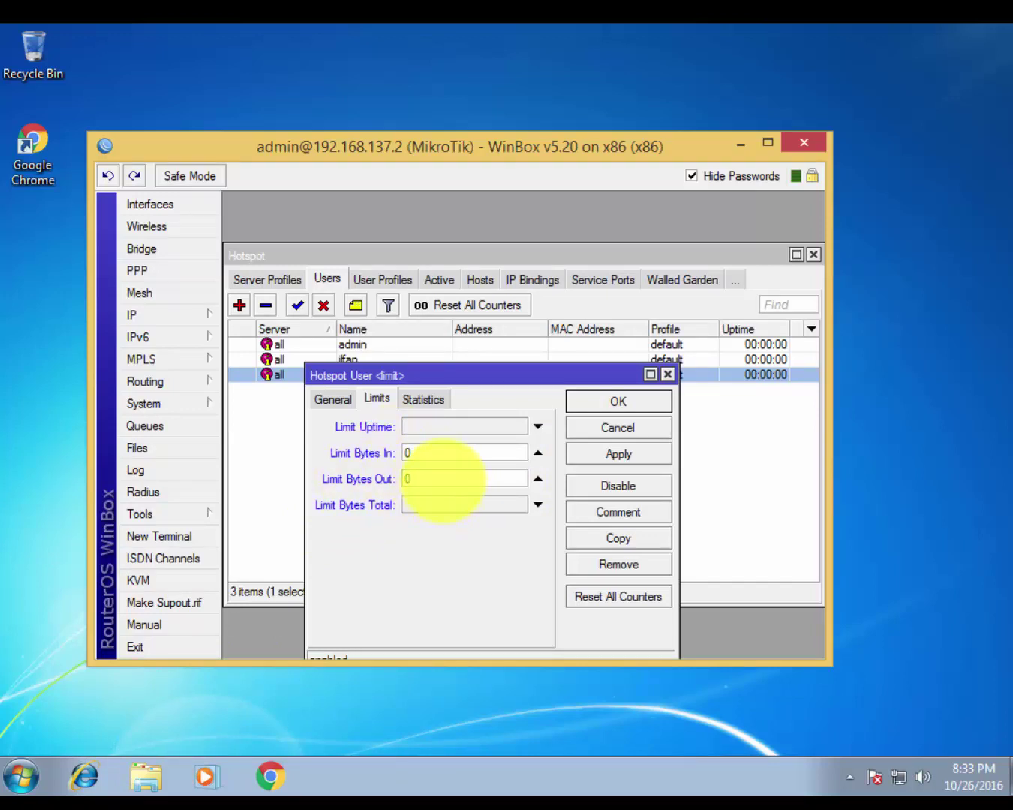
pyautogui.doubleClick(443, 479)
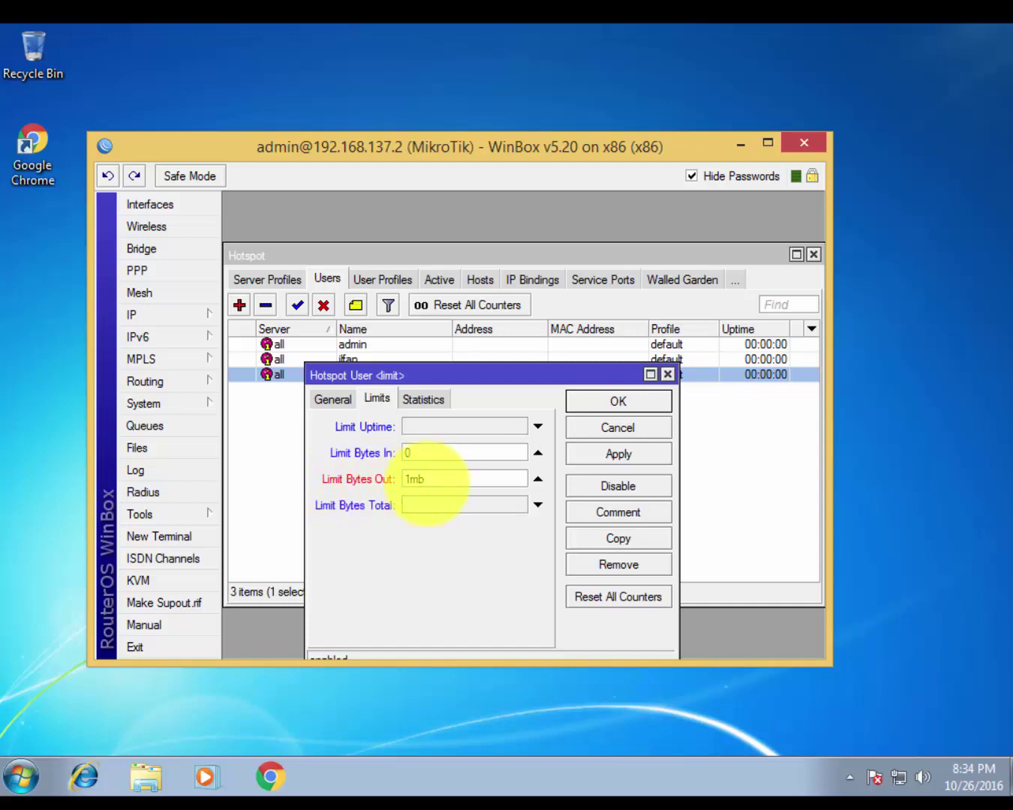
pyautogui.doubleClick(452, 477)
pyautogui.press('BackSpace')
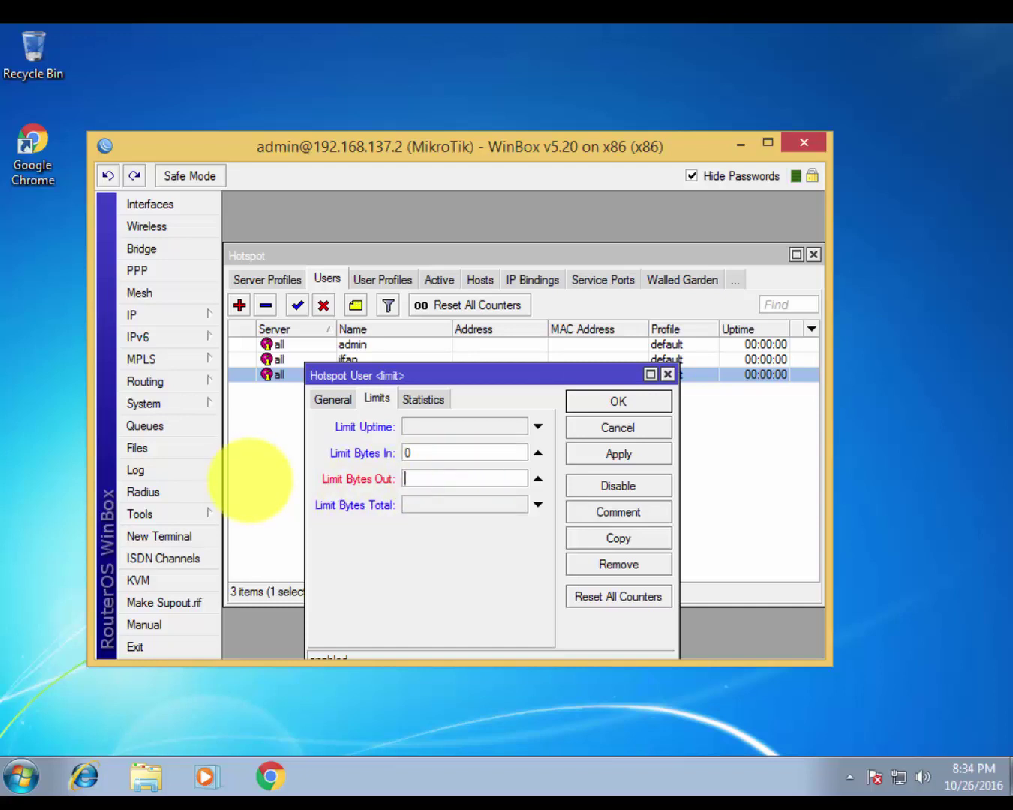
# Compute 10240000 in Calculator and paste it into the limit user's Limit Bytes Out
pyautogui.click(595, 809)
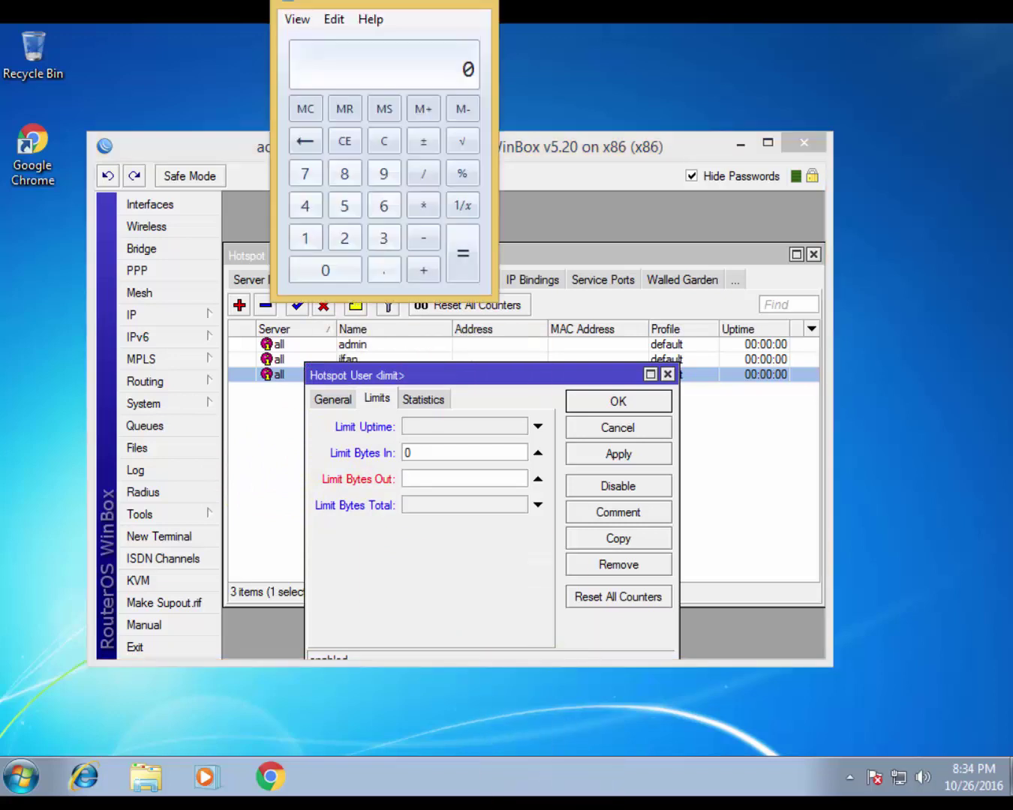
pyautogui.moveTo(350, 8); pyautogui.dragTo(2, 53)
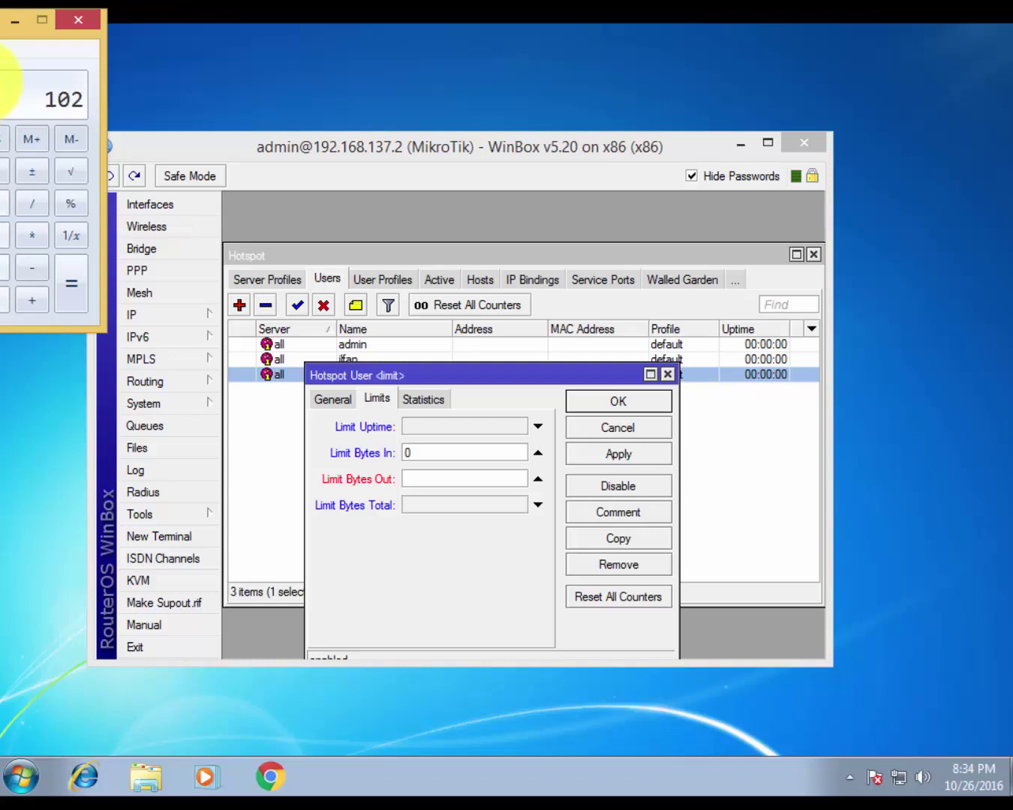
pyautogui.write('40000')
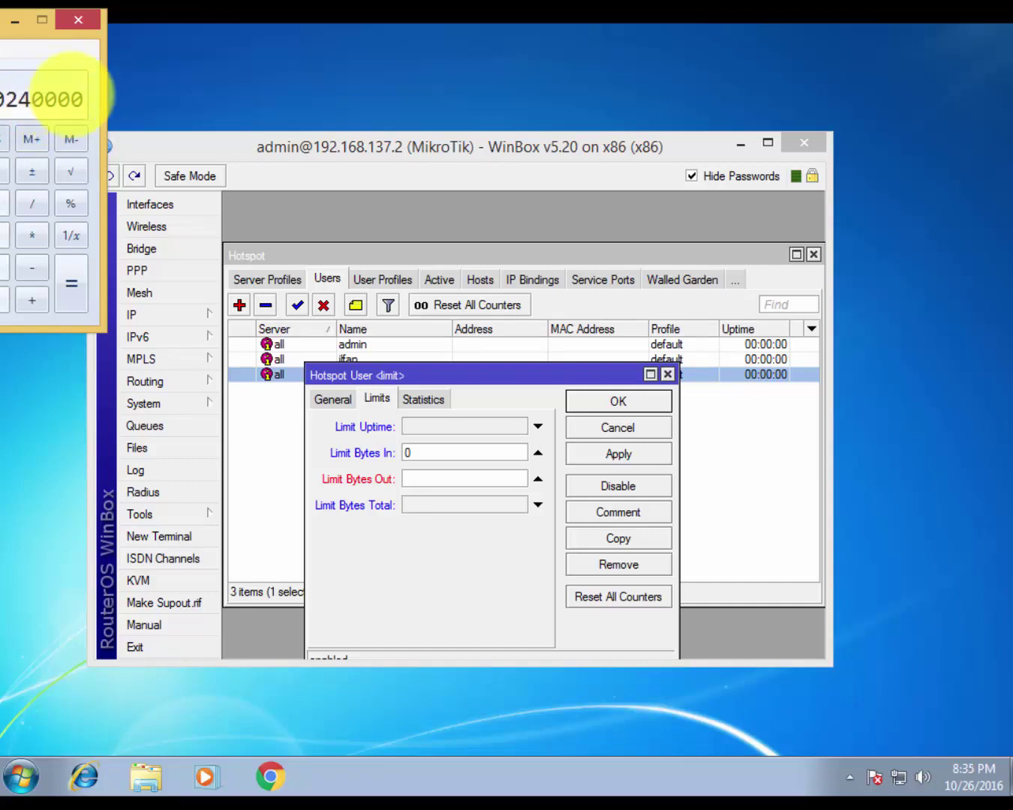
pyautogui.click(29, 106)
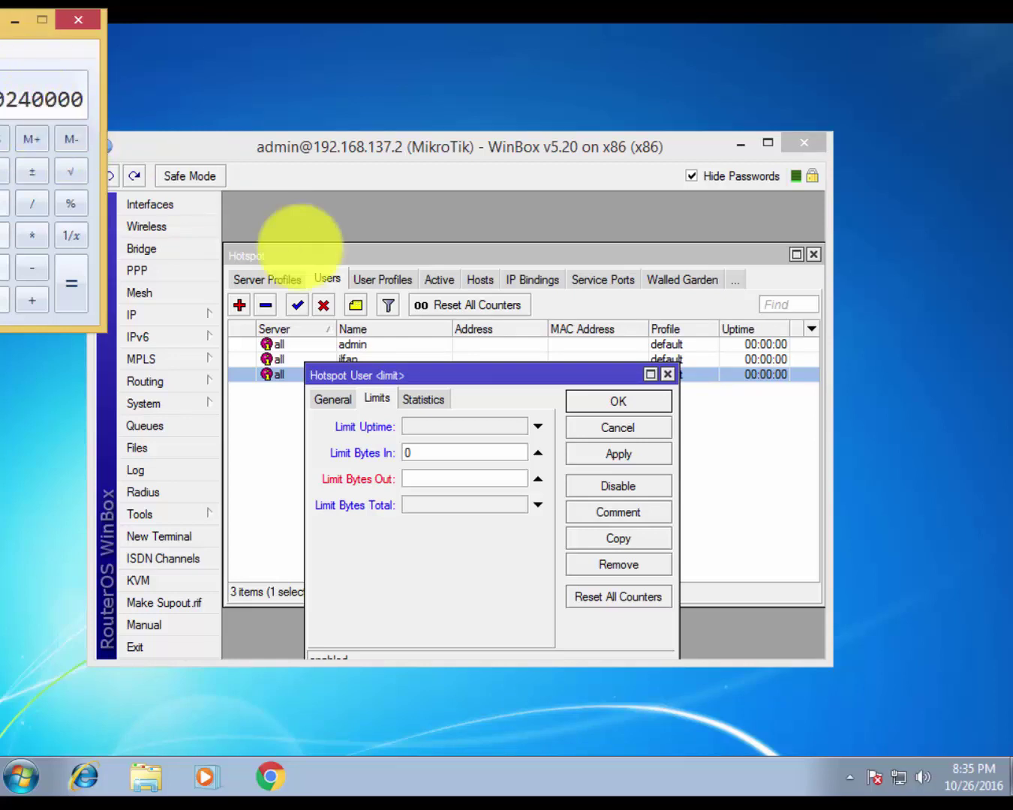
pyautogui.click(442, 482)
pyautogui.write('10240000')
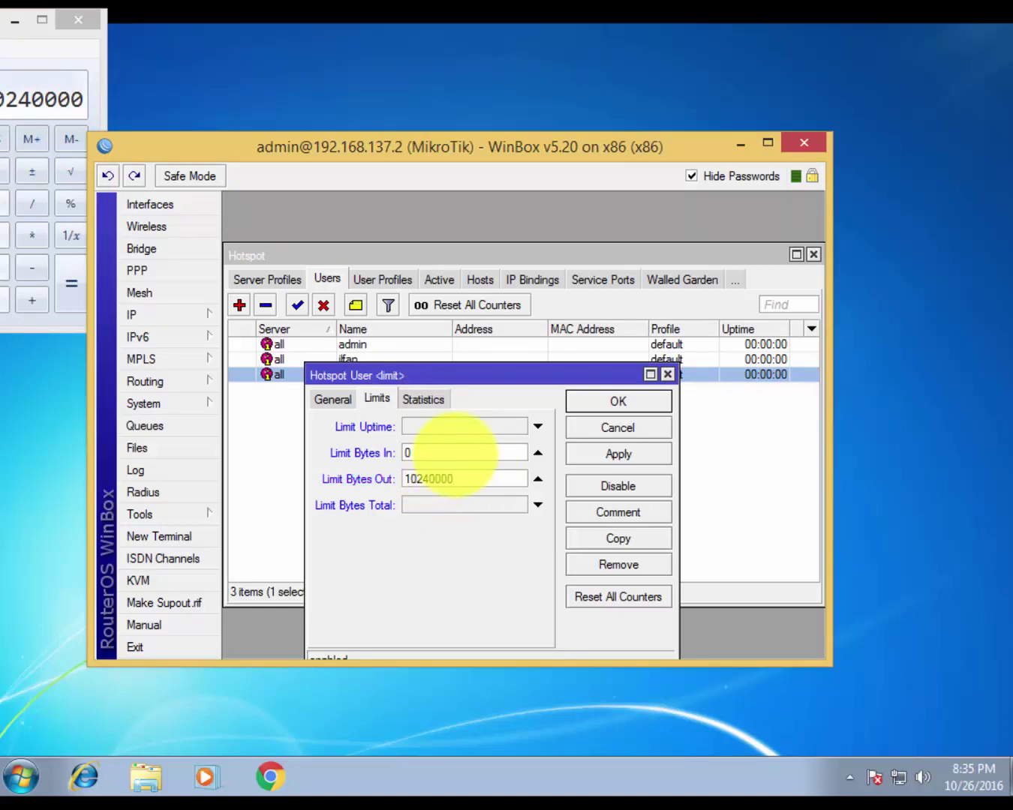
# Leave Limit Bytes In unset, apply the limits, and minimize Calculator and WinBox
pyautogui.click(453, 453)
pyautogui.click(539, 453)
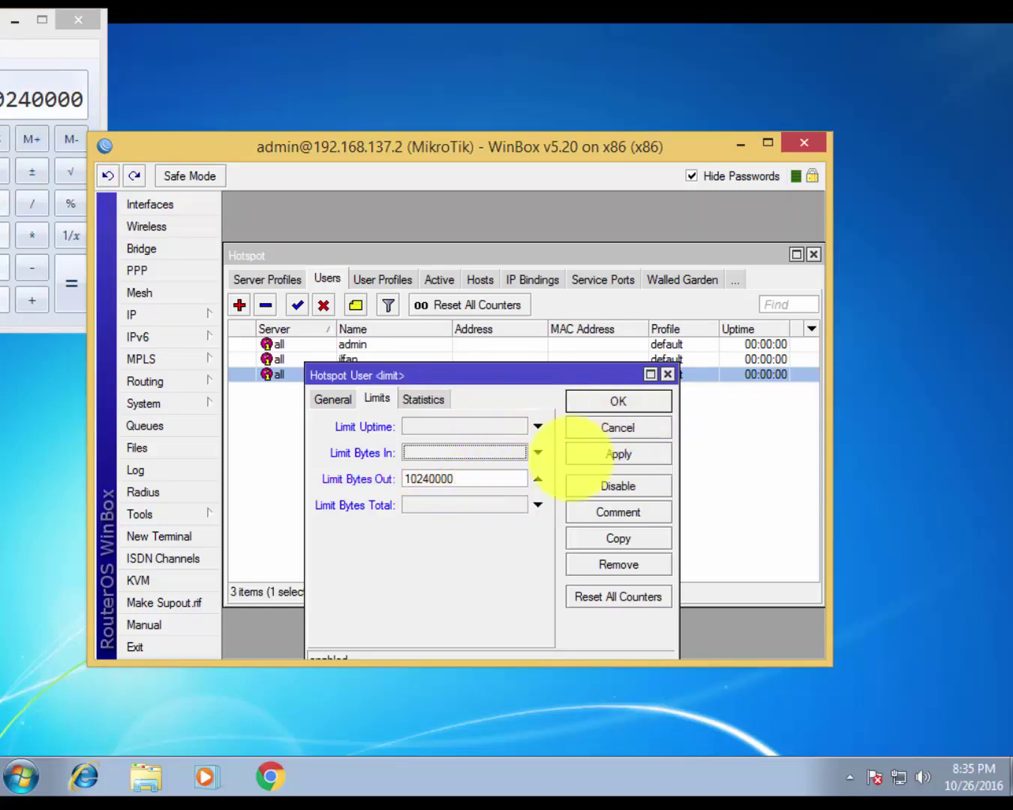
pyautogui.click(621, 453)
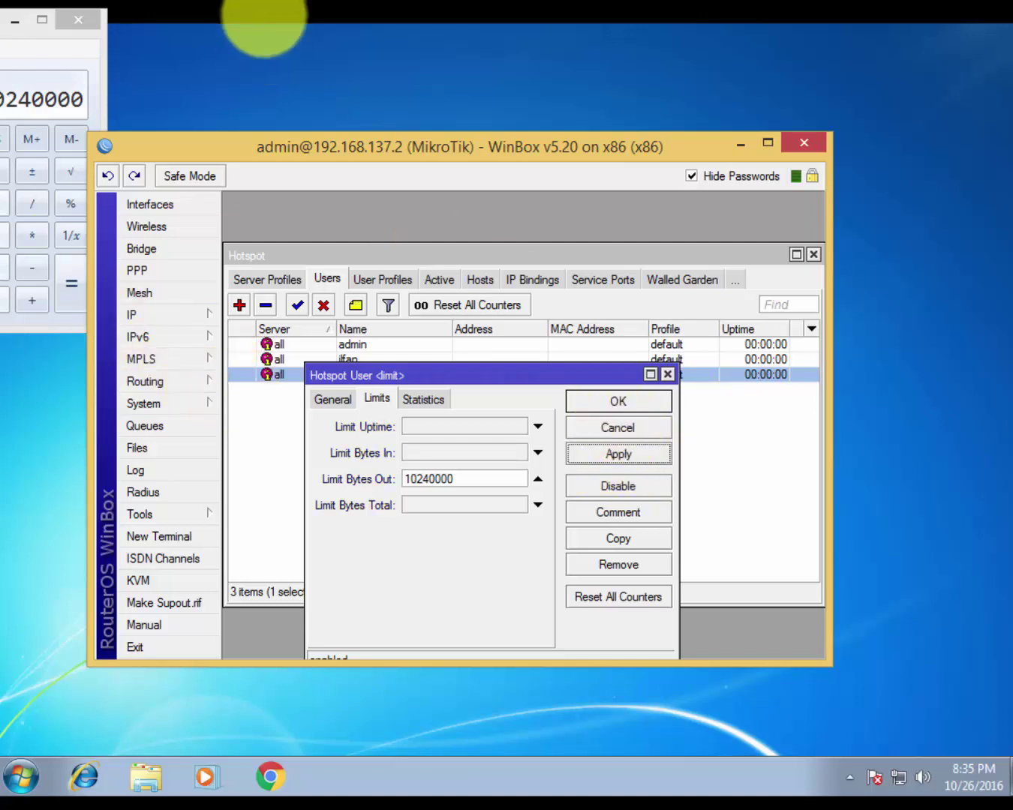
pyautogui.click(33, 49)
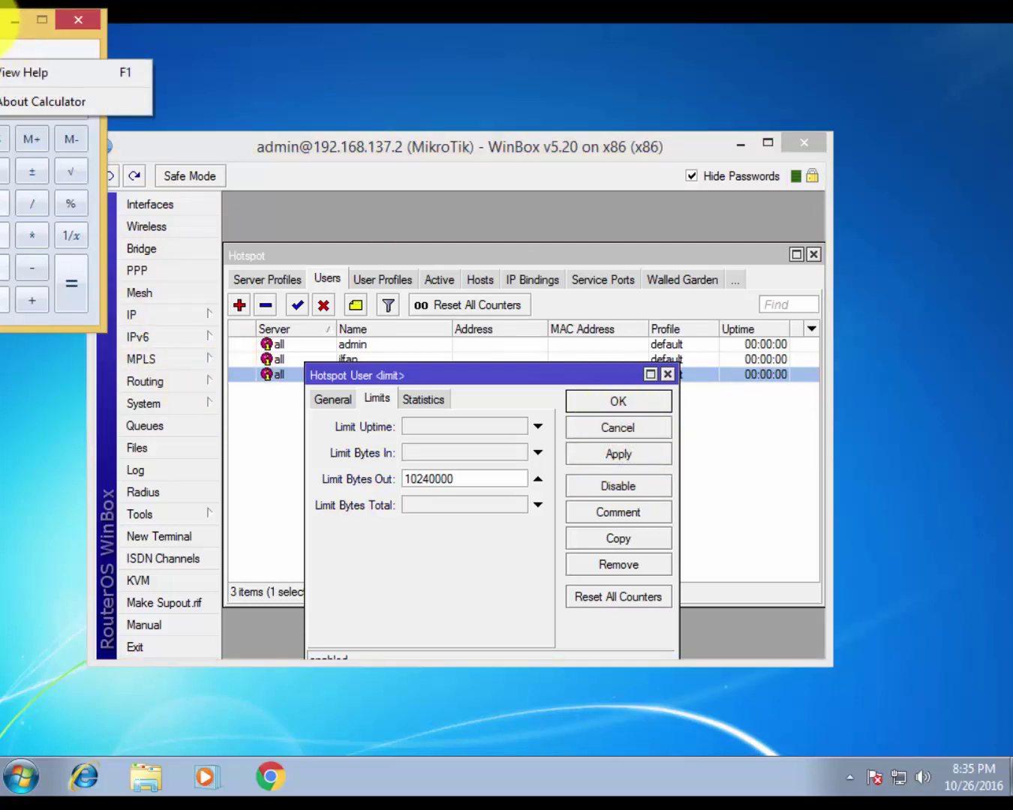
pyautogui.click(17, 20)
pyautogui.click(15, 21)
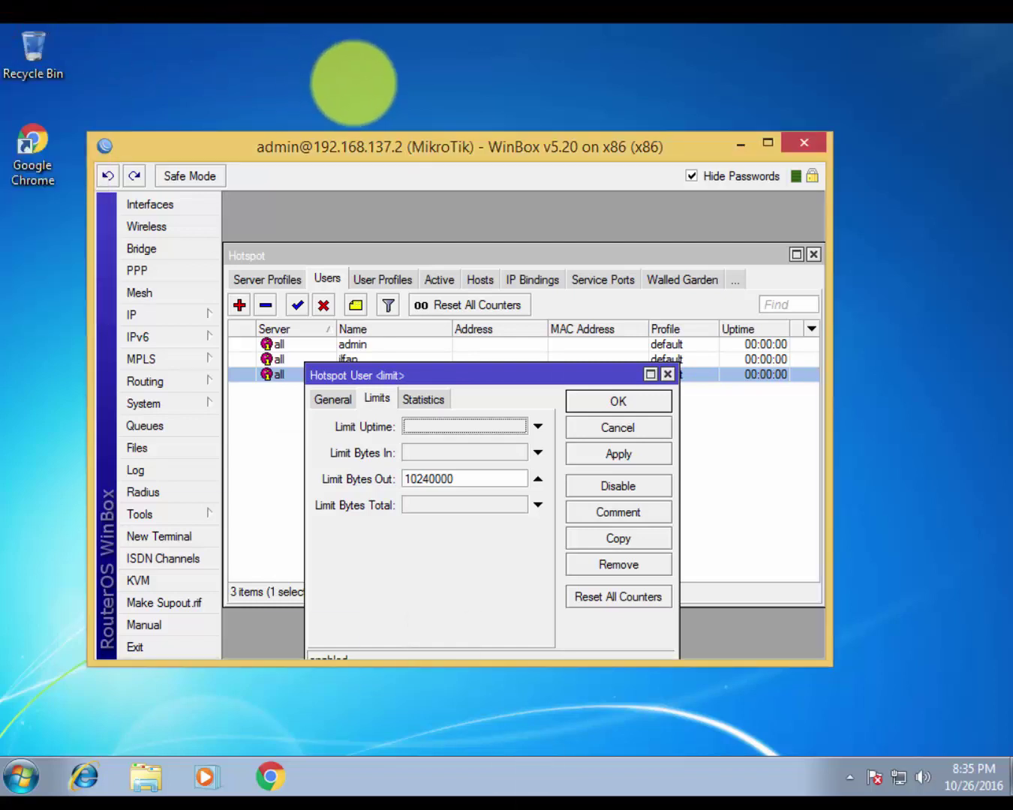
pyautogui.click(362, 83)
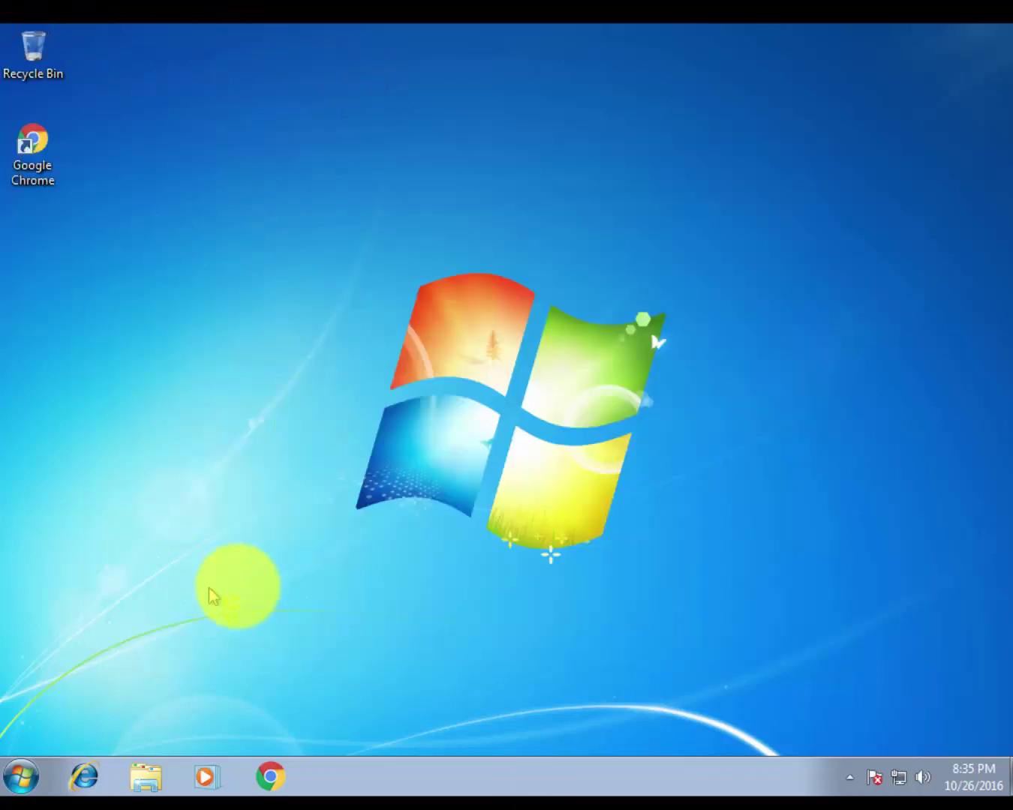
# Log into the hotspot page in Chrome as user 'limit'
pyautogui.click(286, 788)
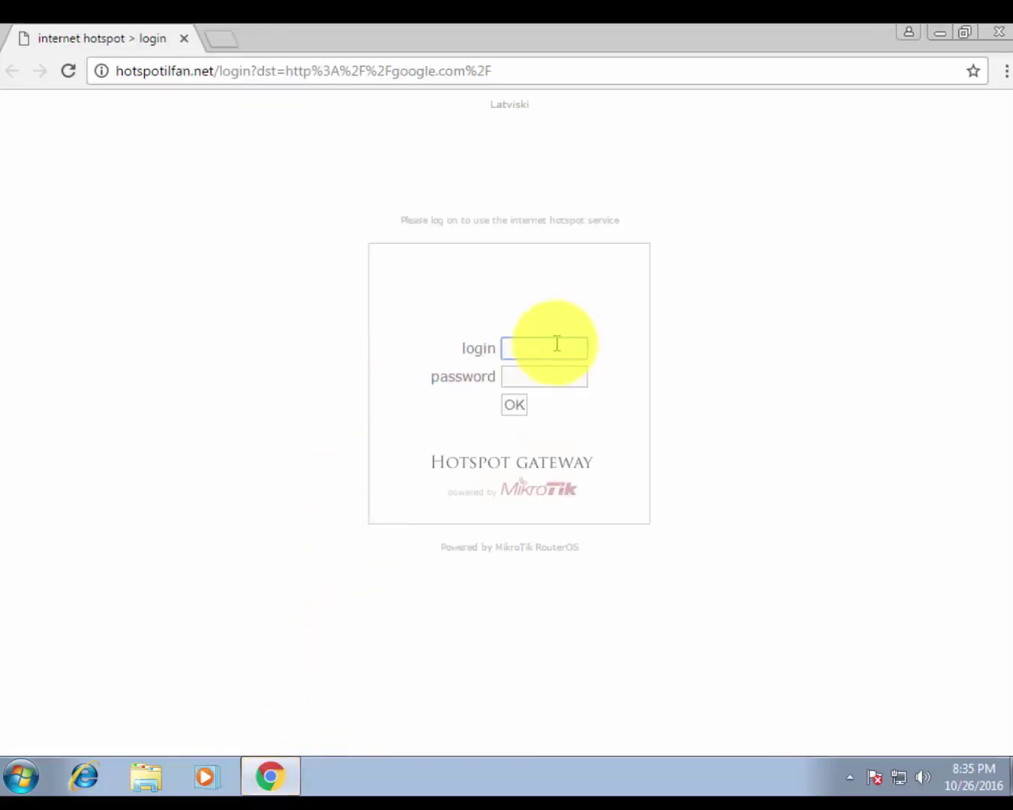
pyautogui.write('limit')
pyautogui.press('Tab')
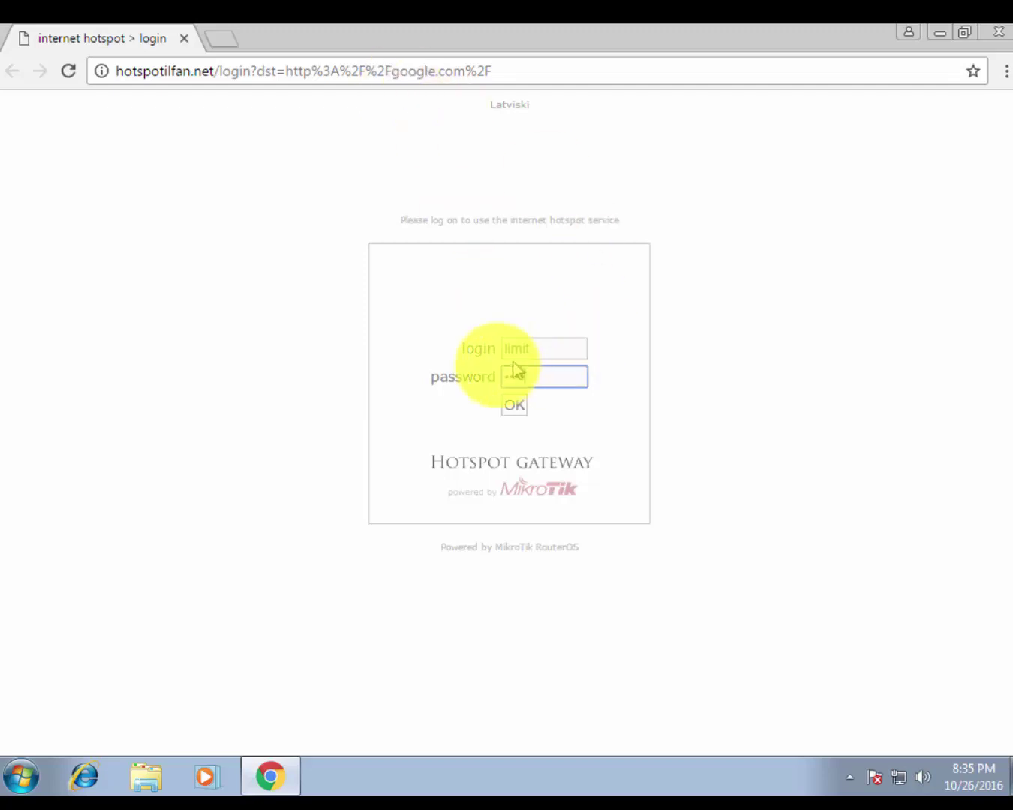
pyautogui.click(513, 410)
pyautogui.click(514, 410)
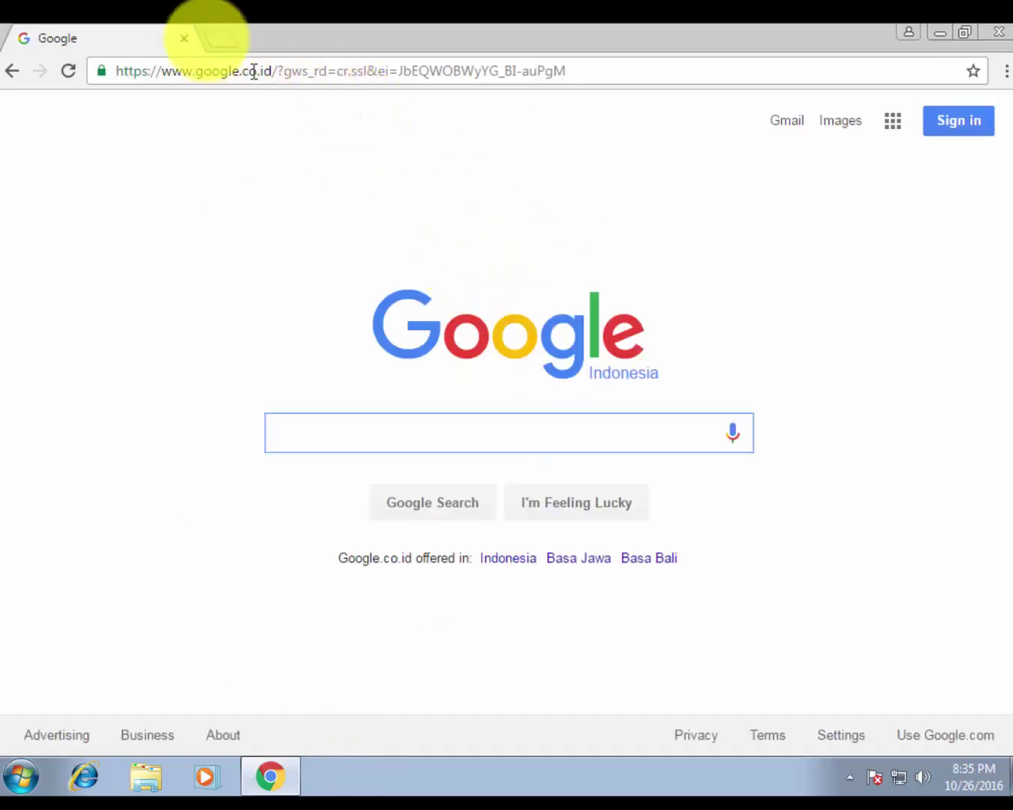
# Check the status page in a new tab showing 26.3 KiB / 312.8 KiB, then return to Google
pyautogui.click(209, 36)
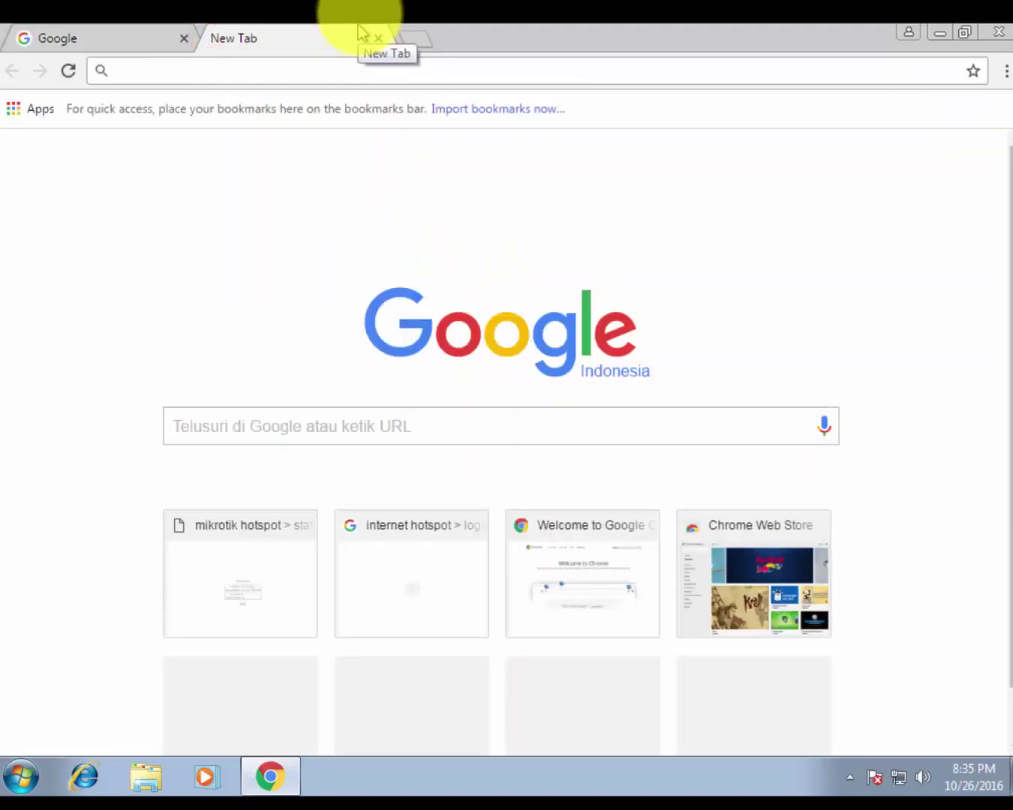
pyautogui.click(300, 62)
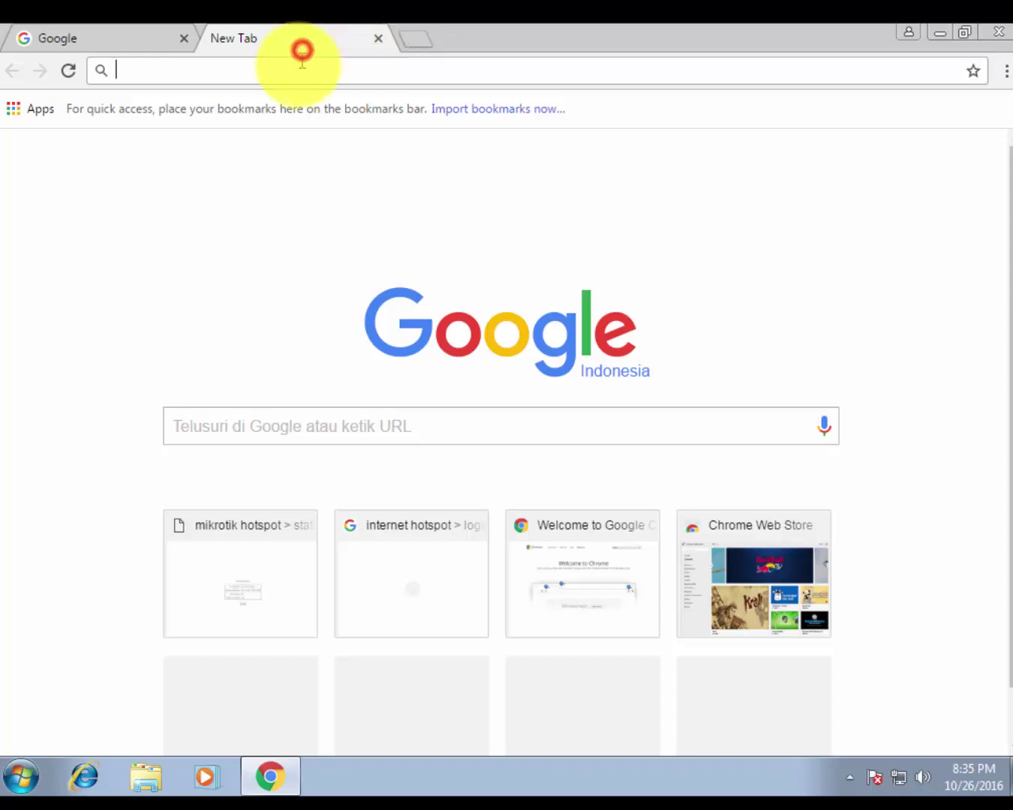
pyautogui.write('hotspotilfan.net')
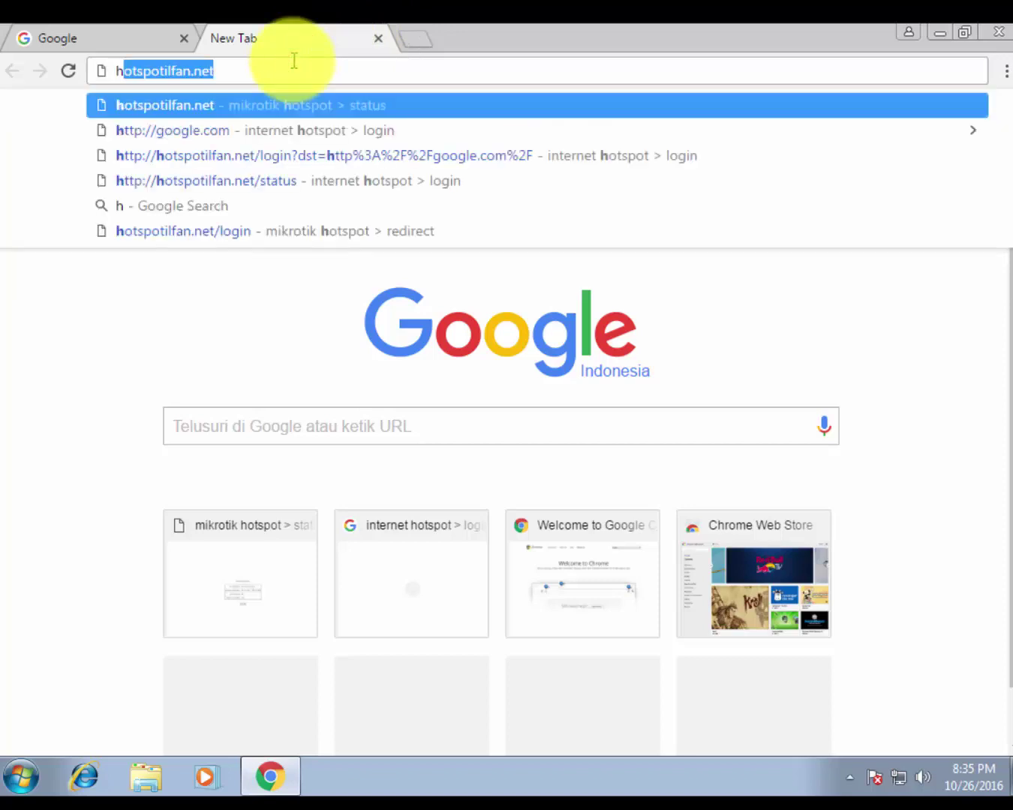
pyautogui.press('Return')
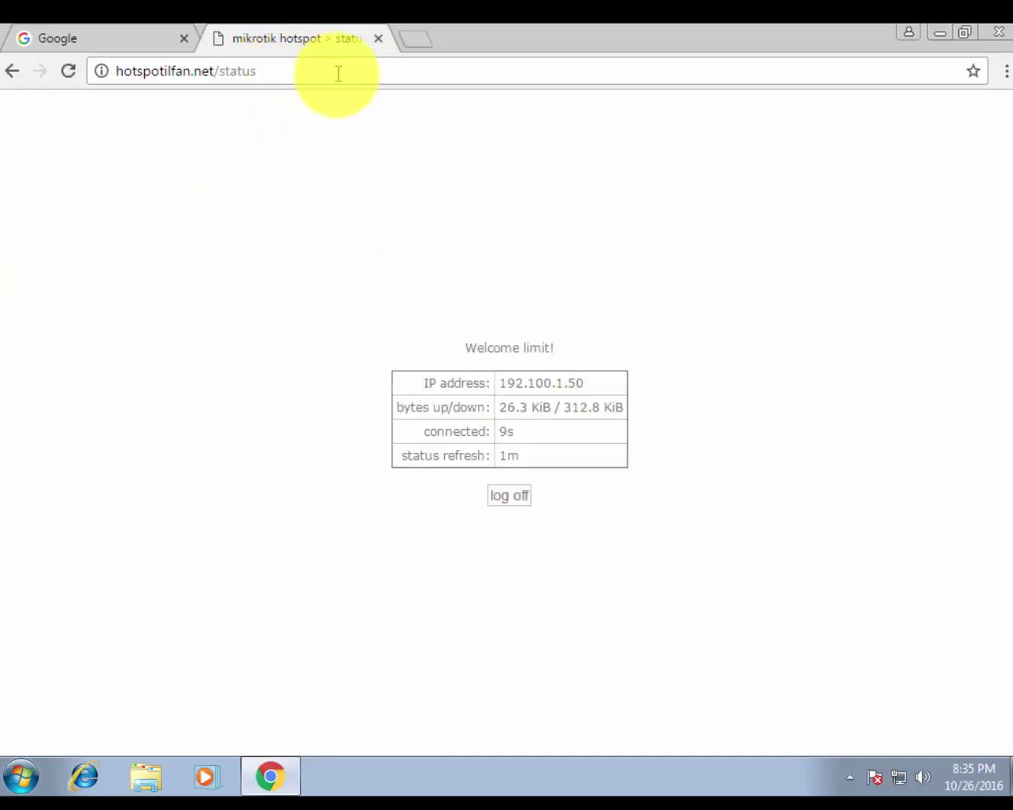
pyautogui.moveTo(499, 409); pyautogui.dragTo(621, 412)
pyautogui.click(591, 408)
pyautogui.moveTo(542, 409); pyautogui.dragTo(508, 410)
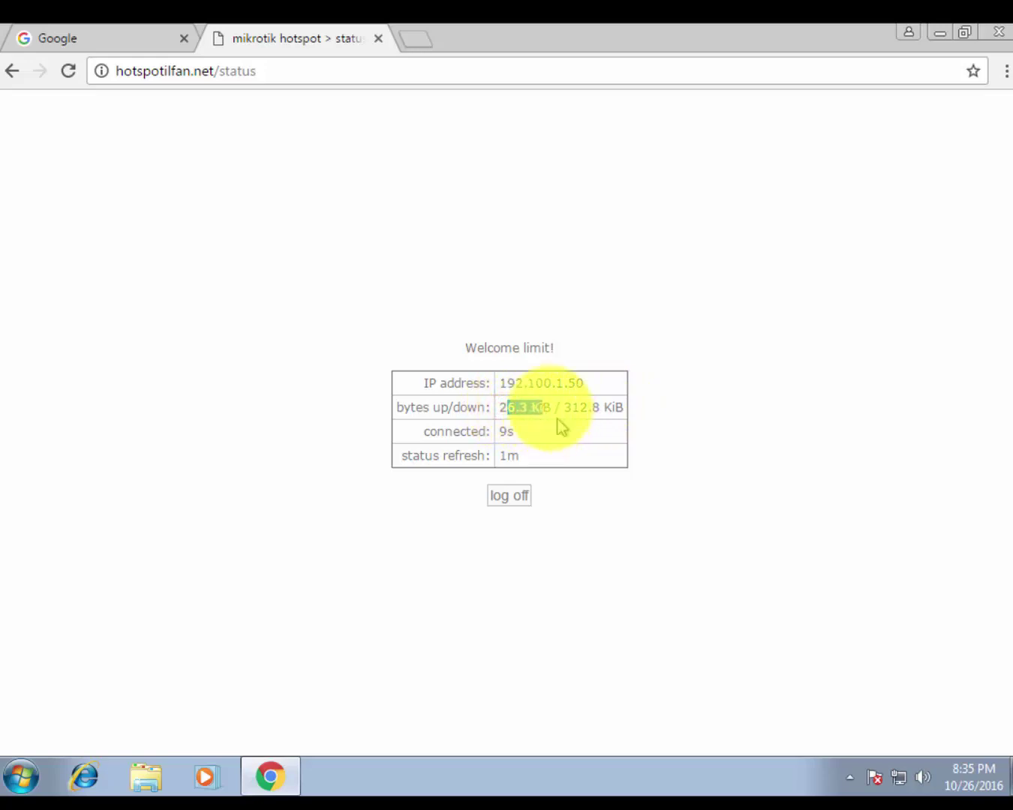
pyautogui.click(541, 398)
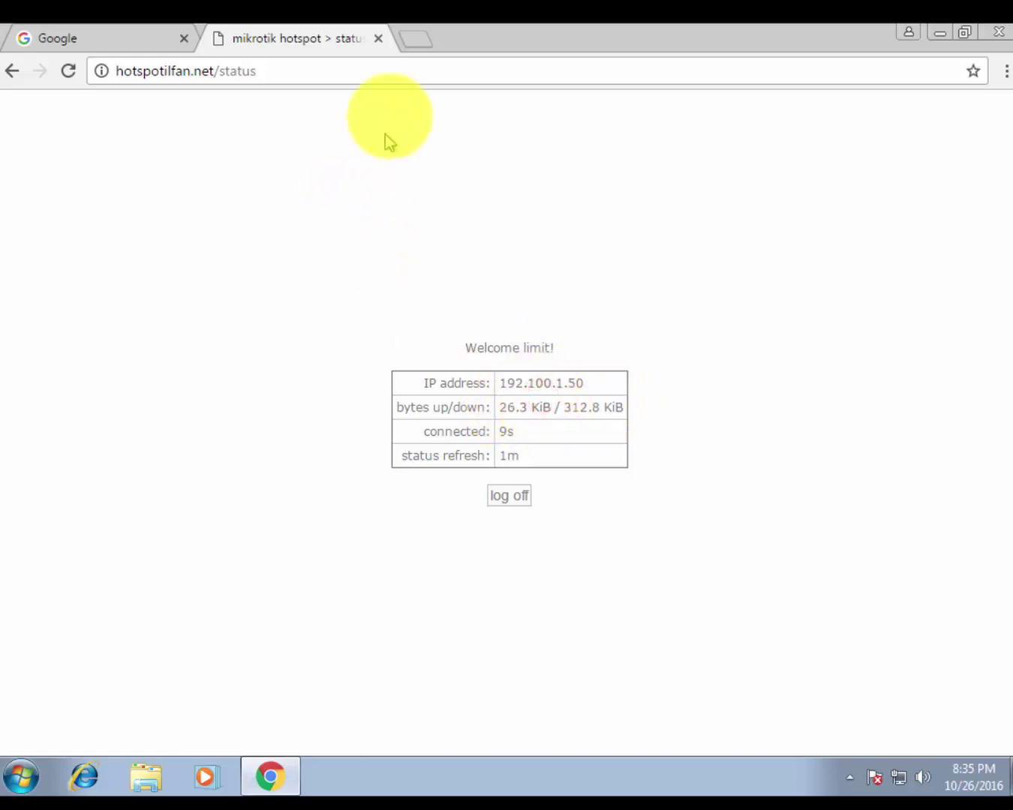
pyautogui.click(143, 41)
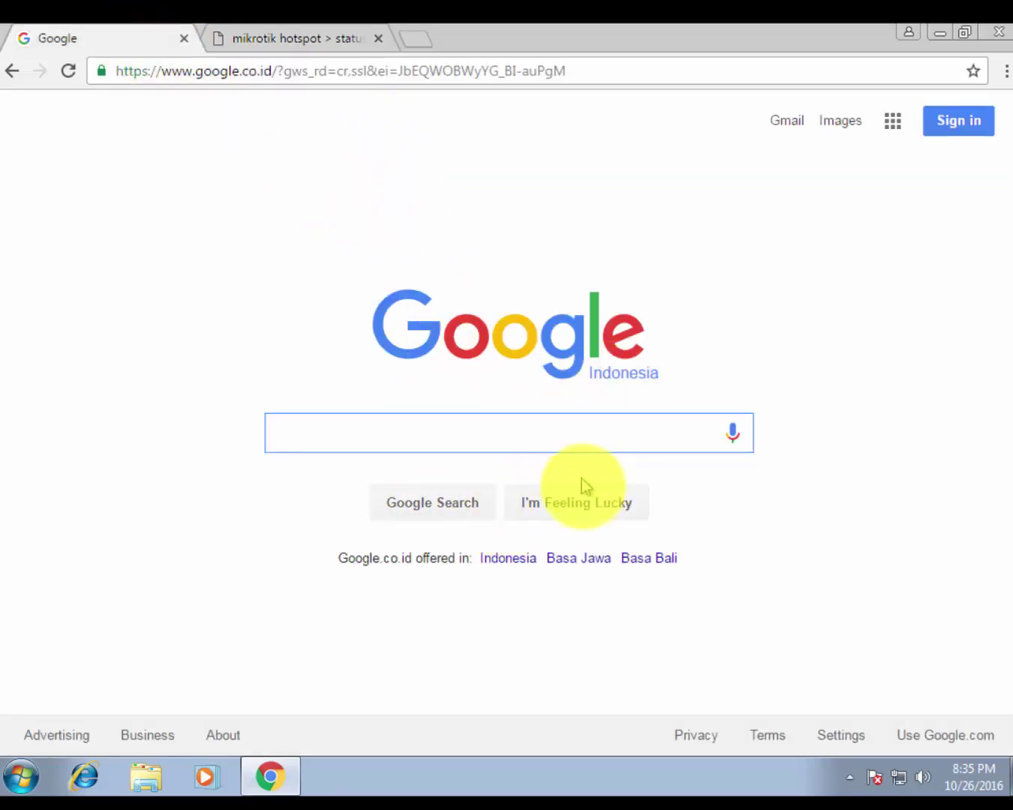
# Reload the hotspot status page twice to refresh the usage counters
pyautogui.click(153, 734)
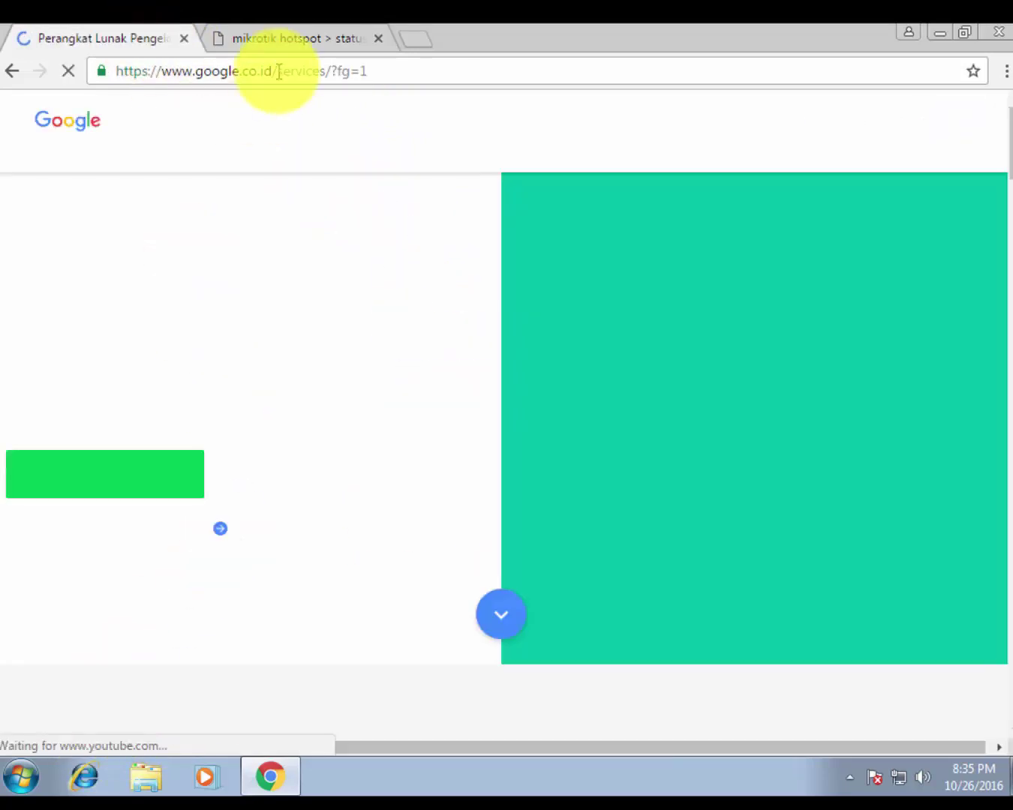
pyautogui.click(284, 41)
pyautogui.rightClick(475, 219)
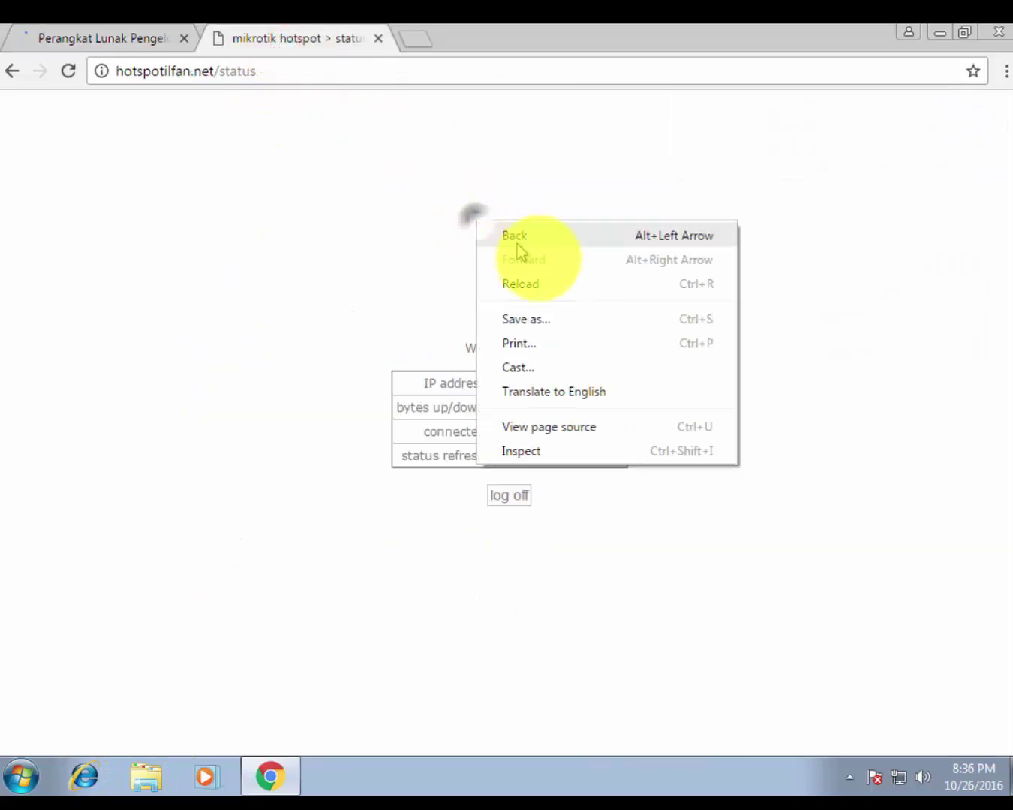
pyautogui.click(556, 285)
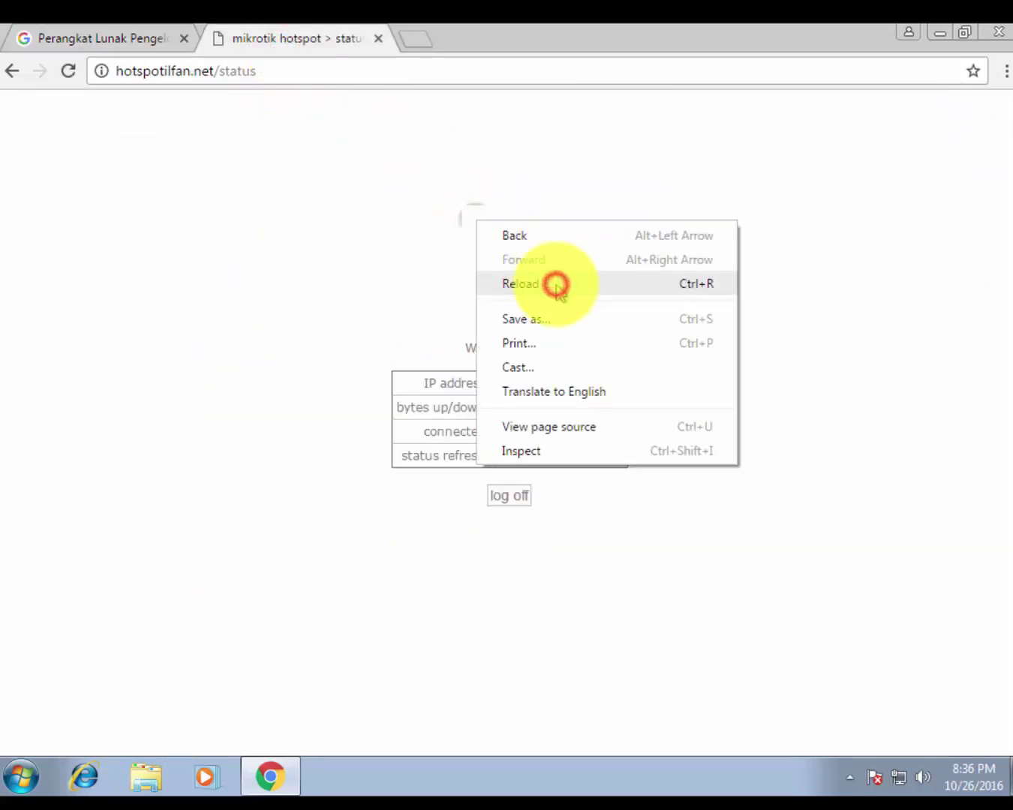
pyautogui.rightClick(449, 195)
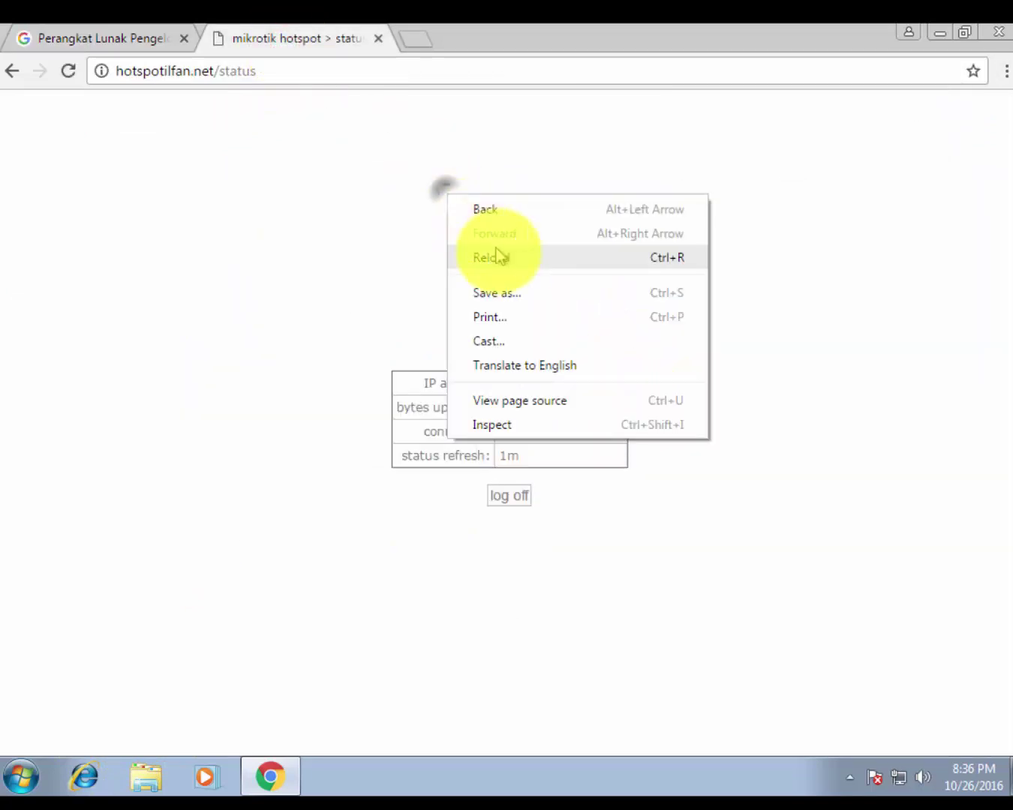
pyautogui.click(498, 253)
# Check the 400.5 KiB download figure and open Chrome's Downloads page with Ctrl+J
pyautogui.moveTo(602, 408); pyautogui.dragTo(644, 408)
pyautogui.click(298, 194)
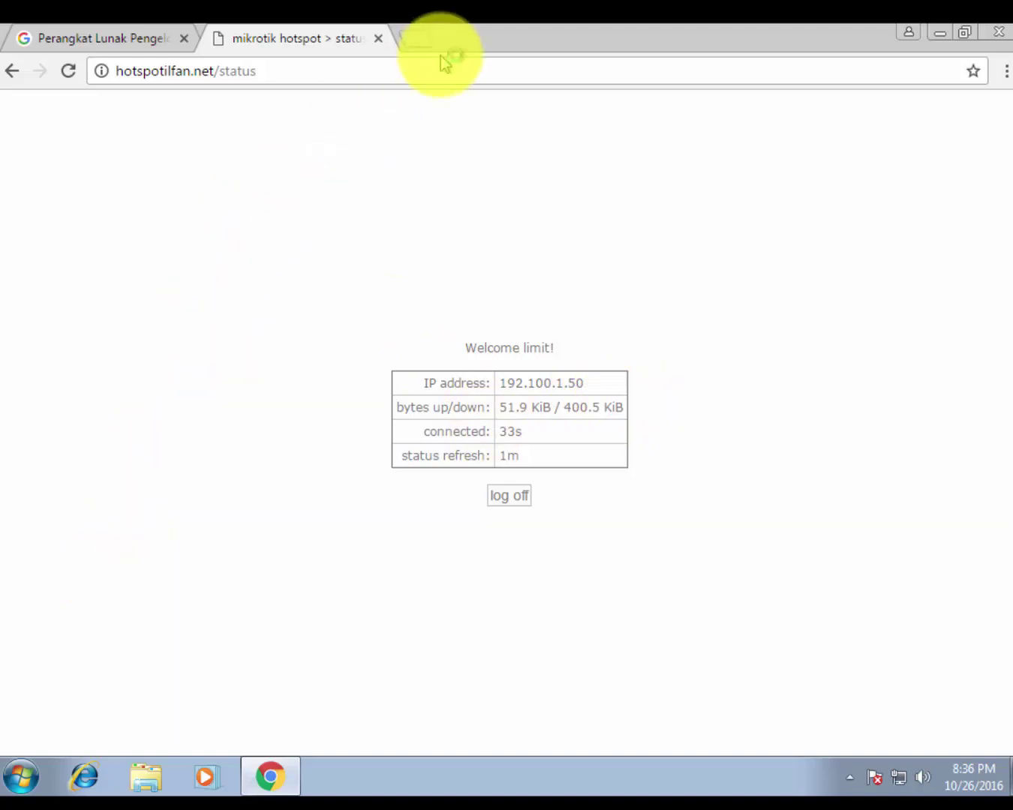
pyautogui.hotkey('ctrl', 'j')
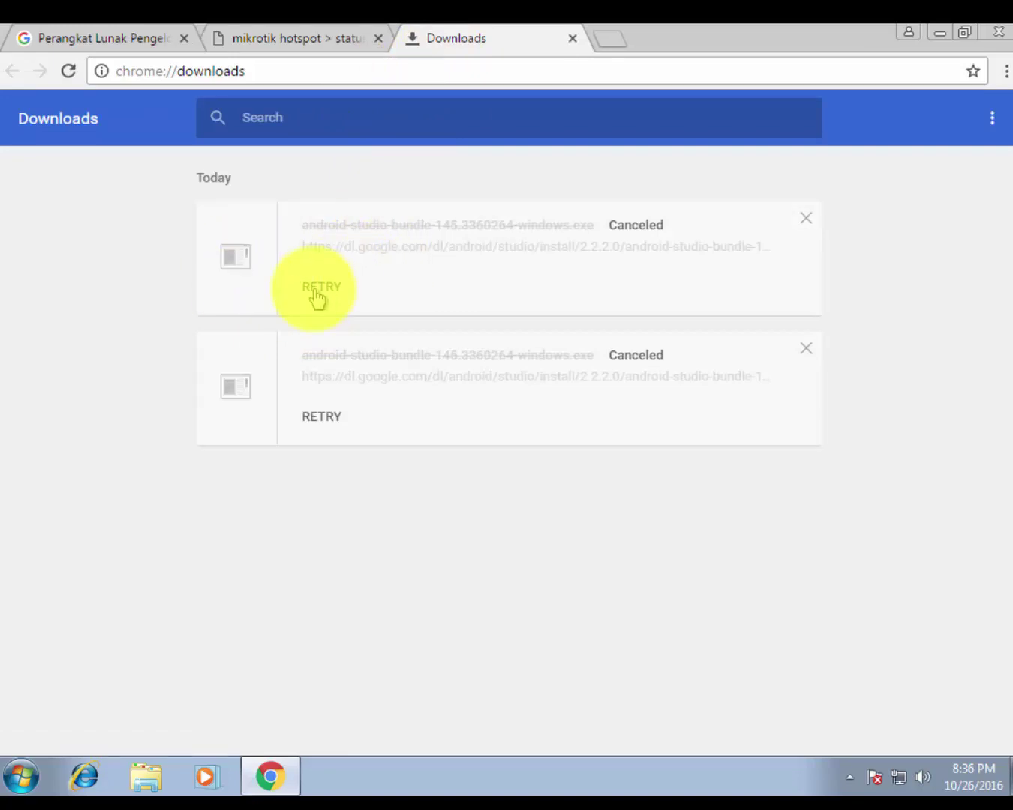
# Retry the Android Studio bundle download, which fails with a network error, and return to the status tab
pyautogui.click(316, 291)
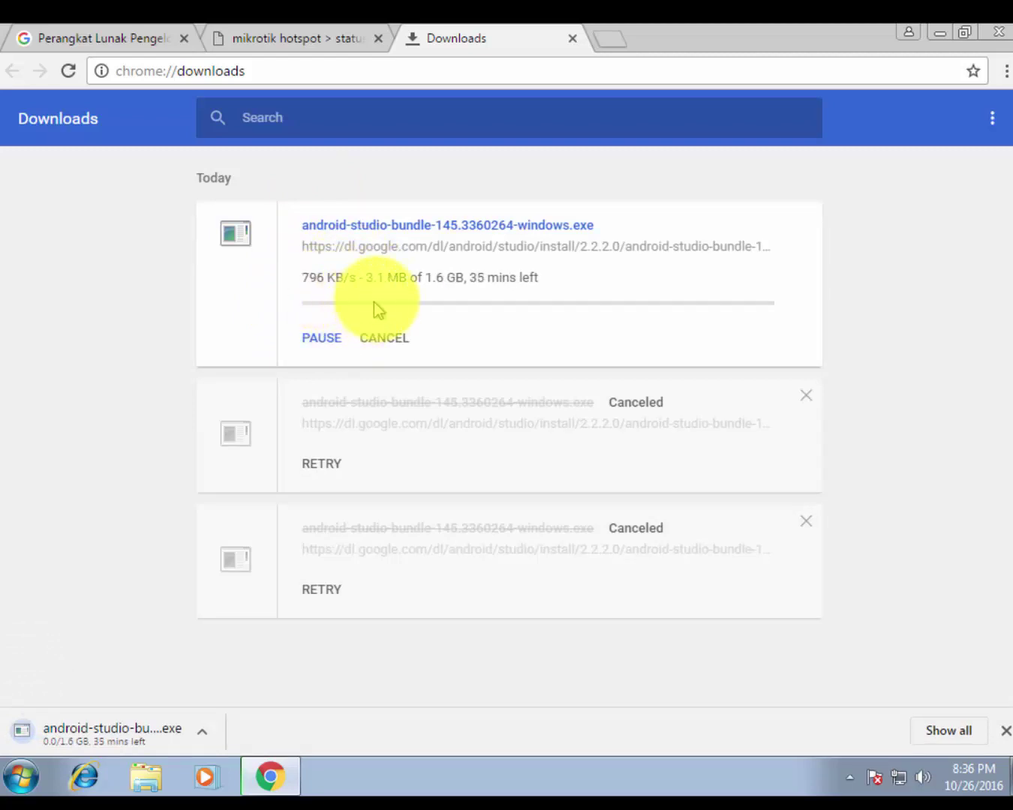
pyautogui.moveTo(368, 277); pyautogui.dragTo(388, 278)
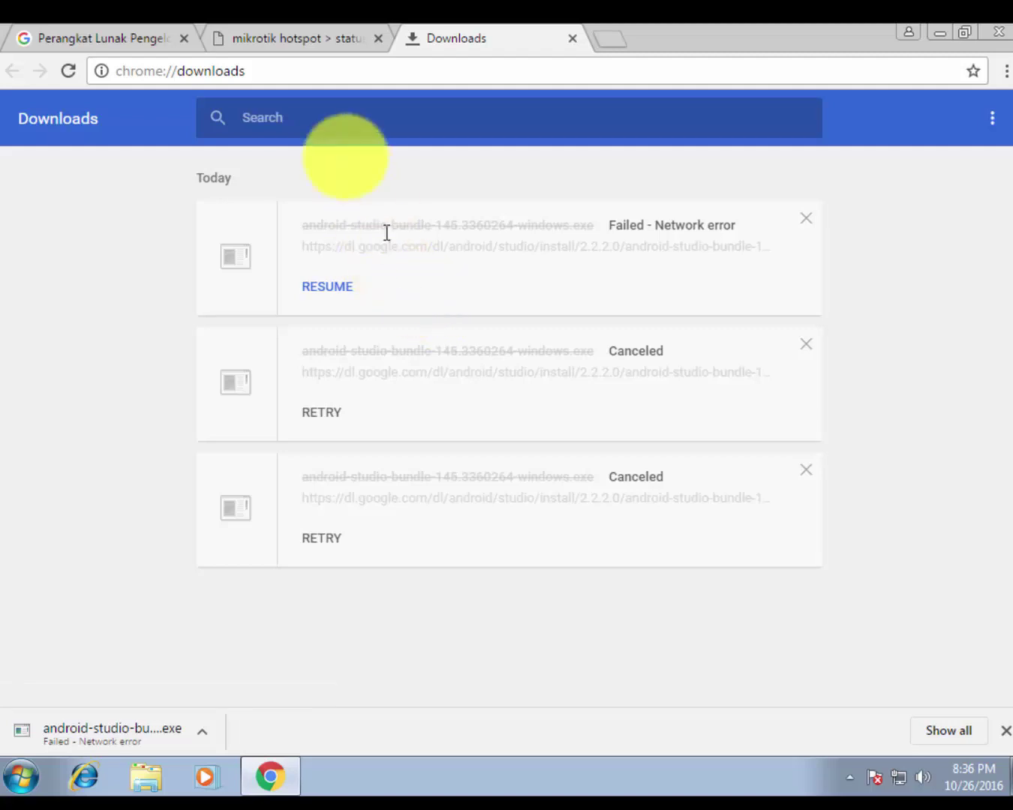
pyautogui.click(305, 44)
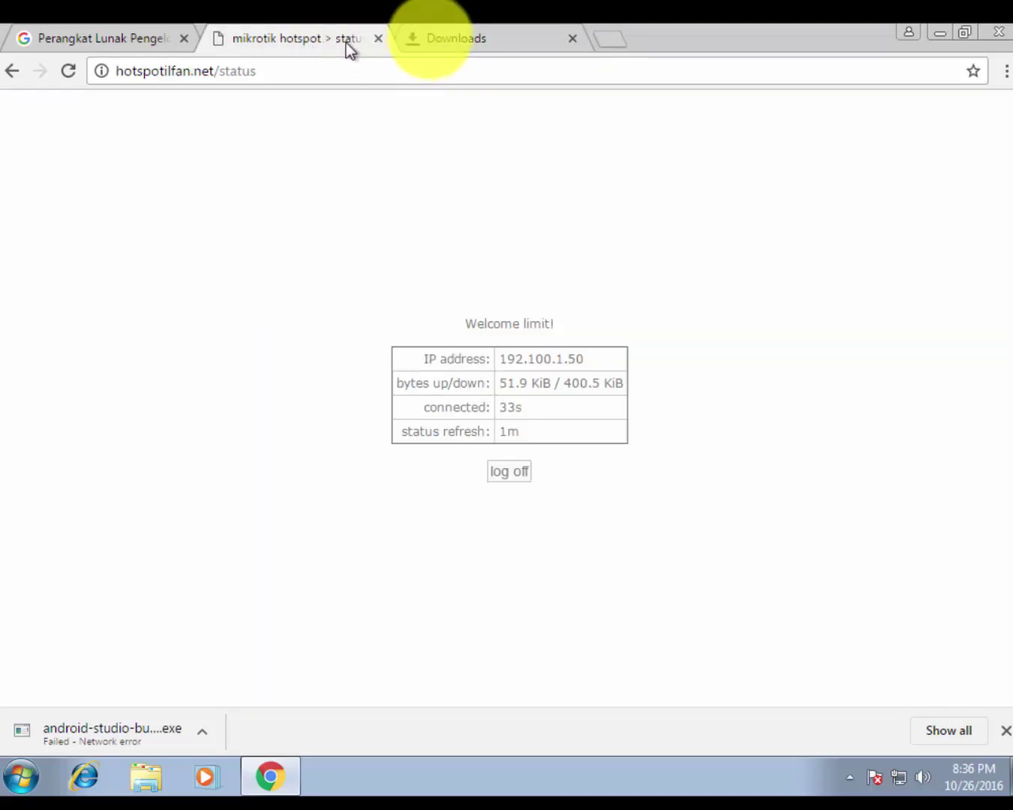
# Reload the hotspot status page, which now shows the login page
pyautogui.click(430, 37)
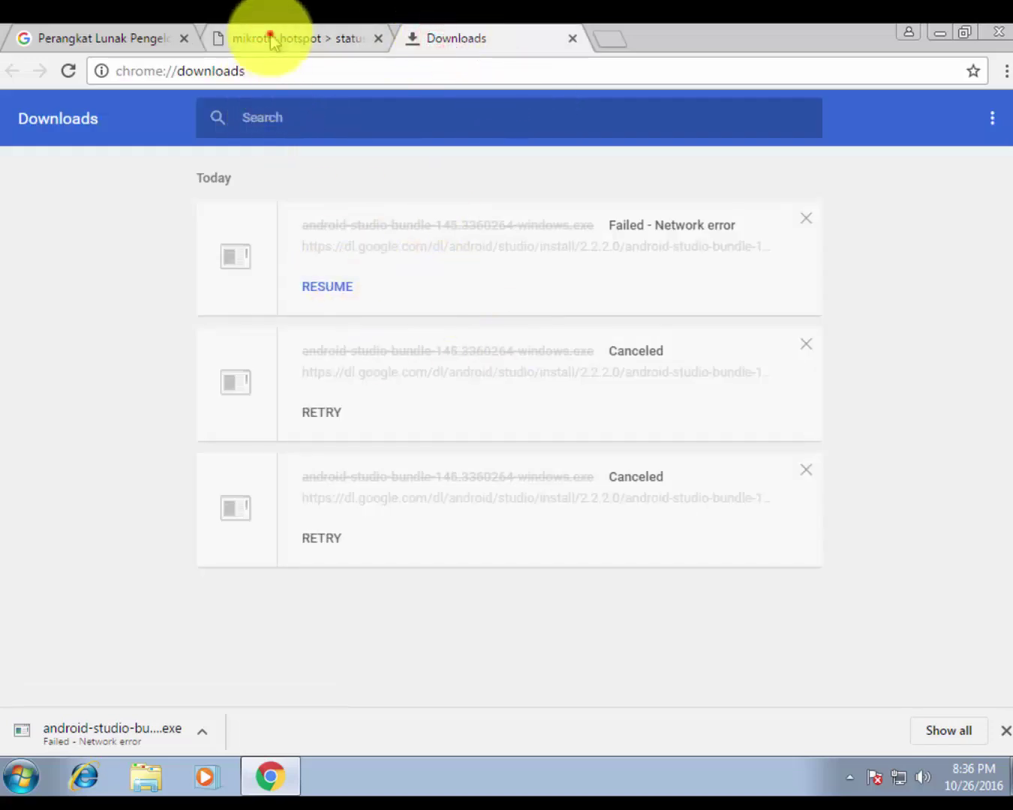
pyautogui.click(270, 36)
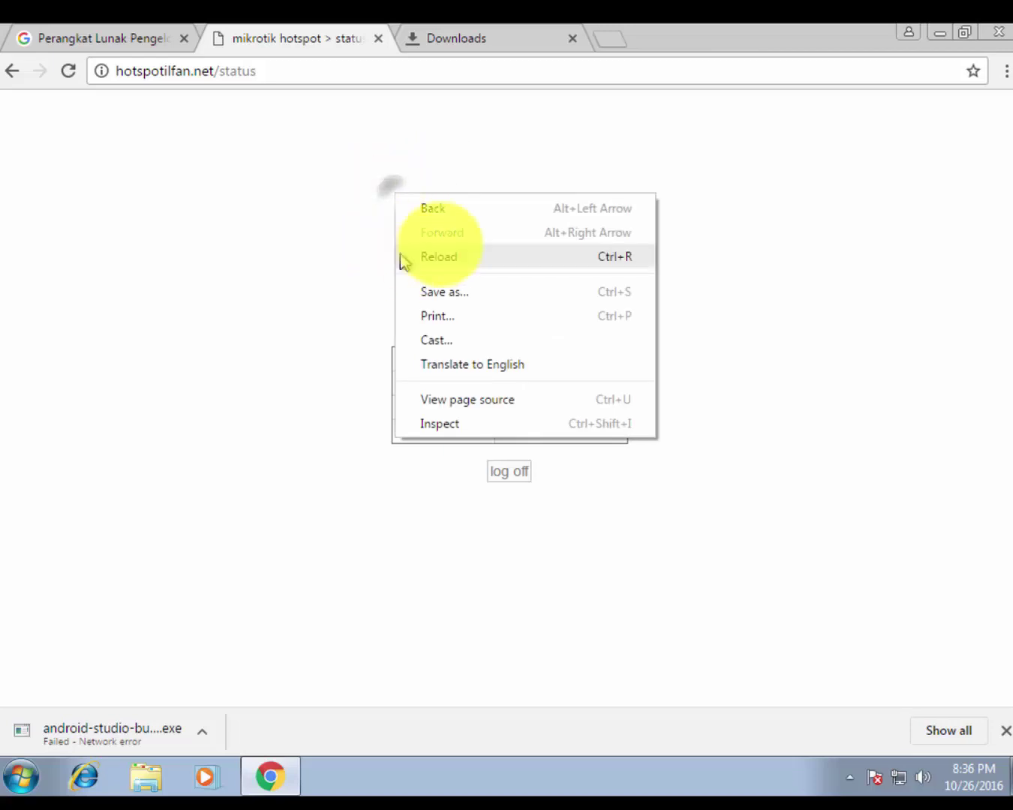
pyautogui.click(442, 261)
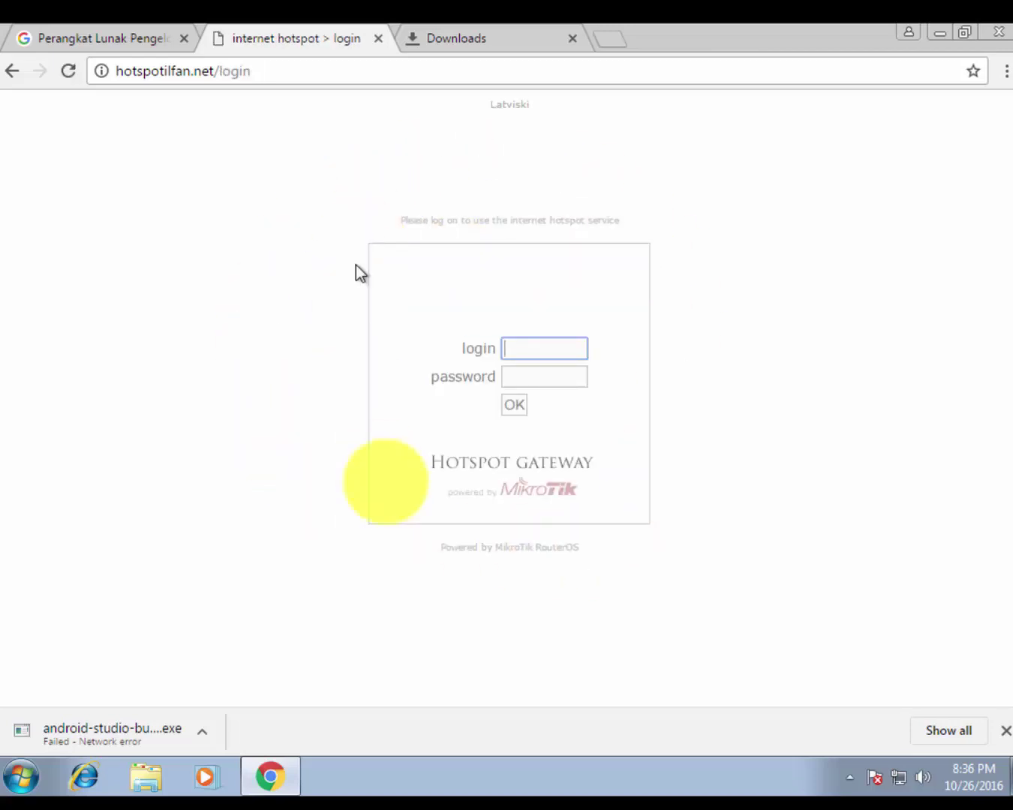
# Load google.com in a new tab, which redirects to the hotspot login page
pyautogui.click(480, 41)
pyautogui.click(609, 37)
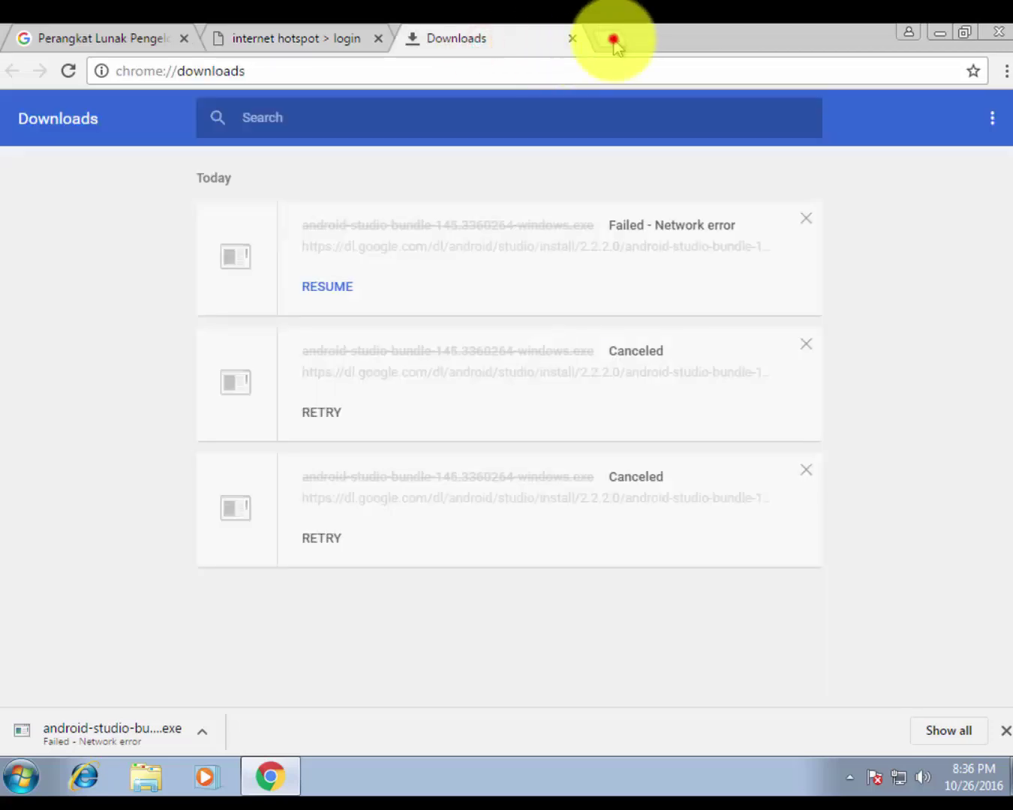
pyautogui.write('googl')
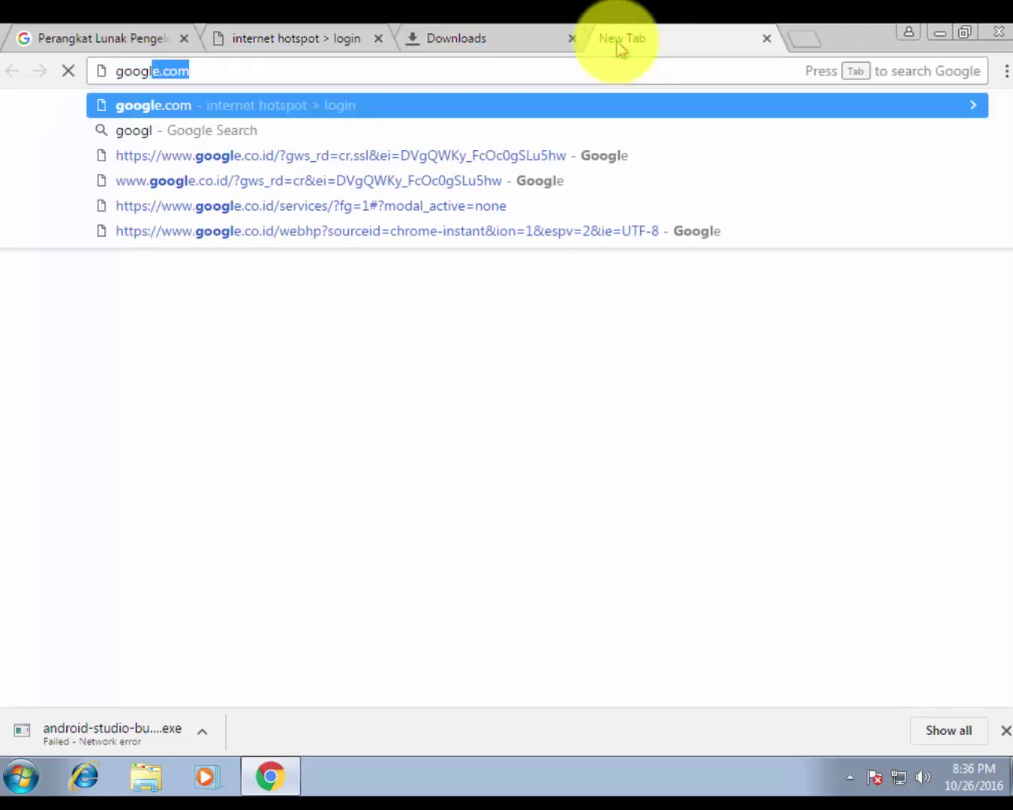
pyautogui.press('Return')
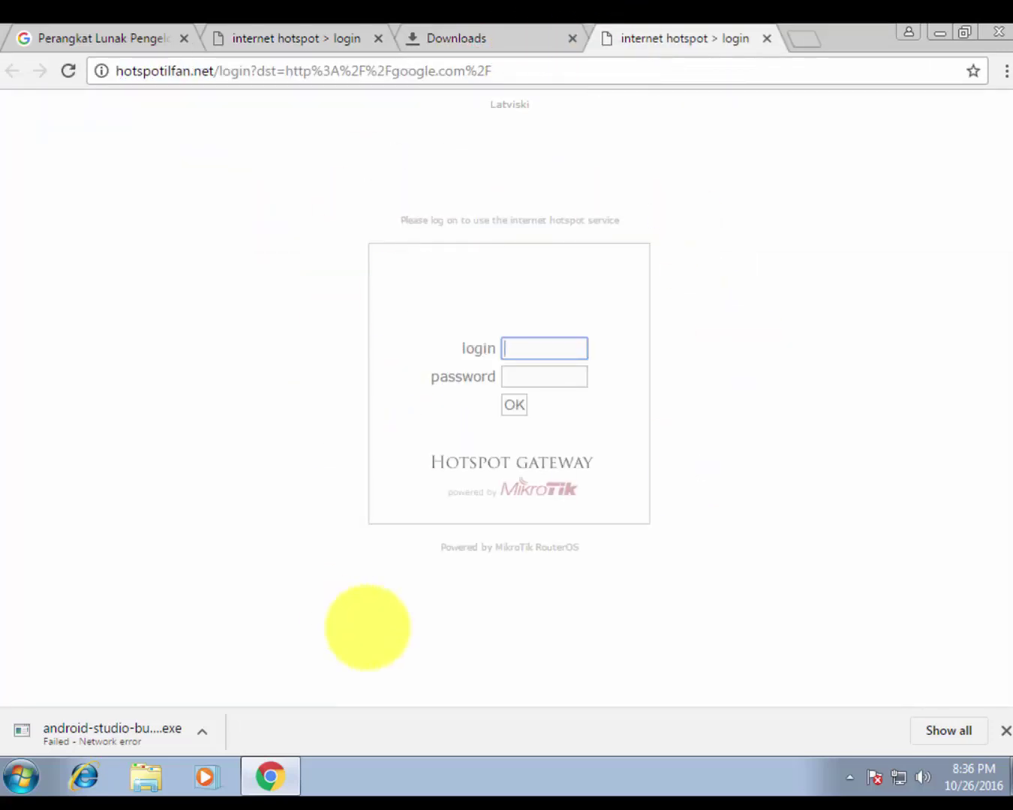
pyautogui.click(477, 31)
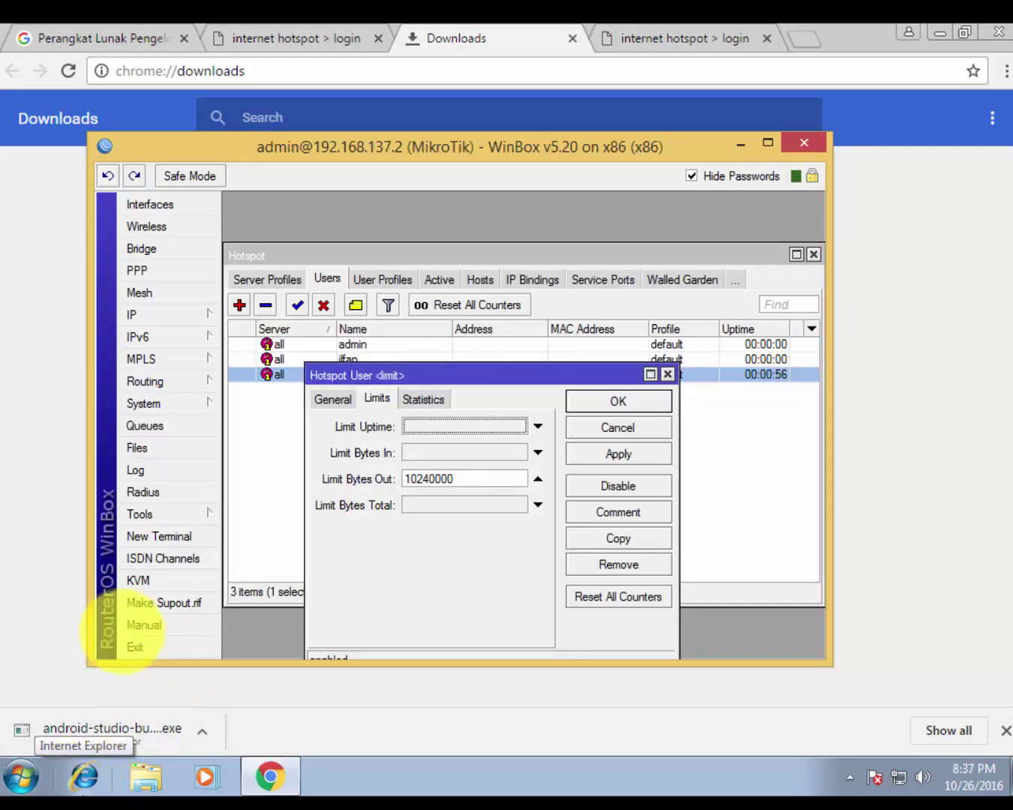
# Review Limit Bytes Out 10240000 in WinBox and close the limit user's settings window
pyautogui.click(68, 617)
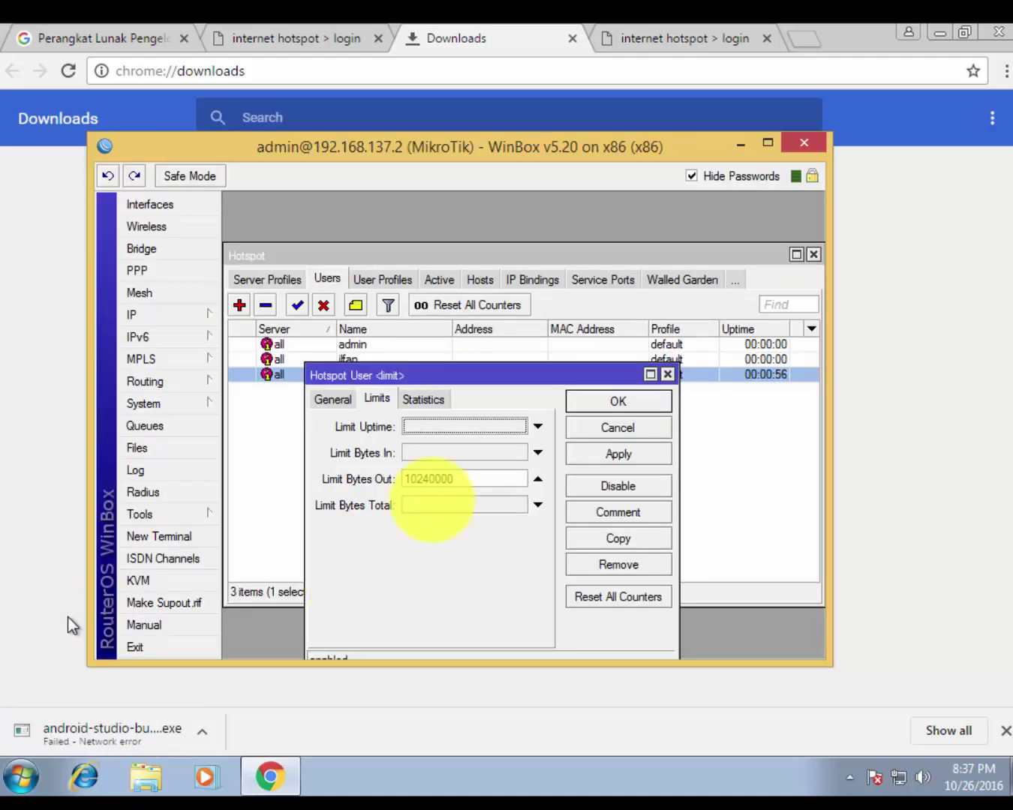
pyautogui.click(667, 372)
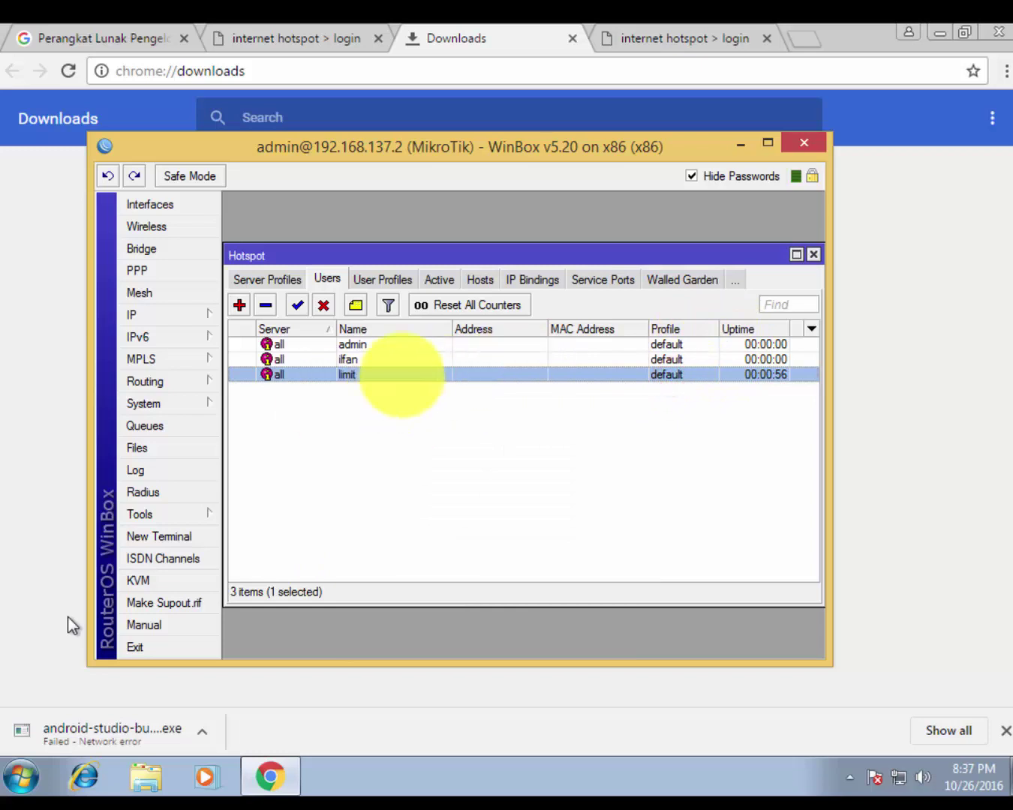
# Reopen hotspot user limit and highlight its Bytes Out statistic of 9.8 MiB
pyautogui.doubleClick(401, 374)
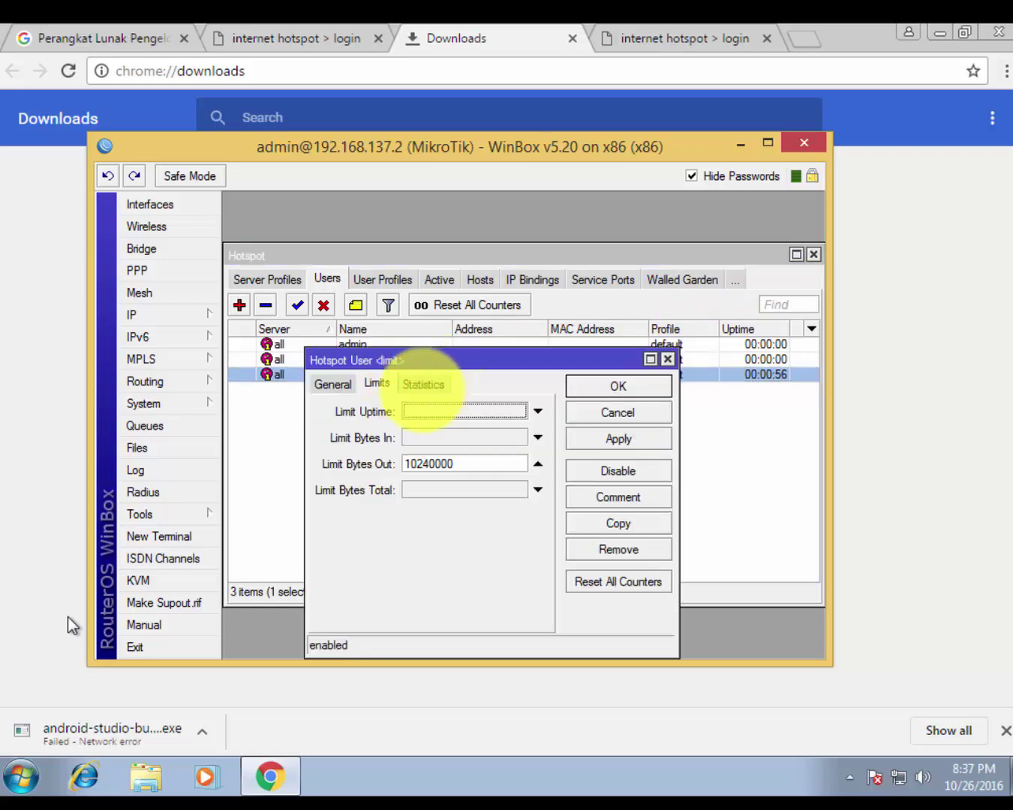
pyautogui.click(422, 383)
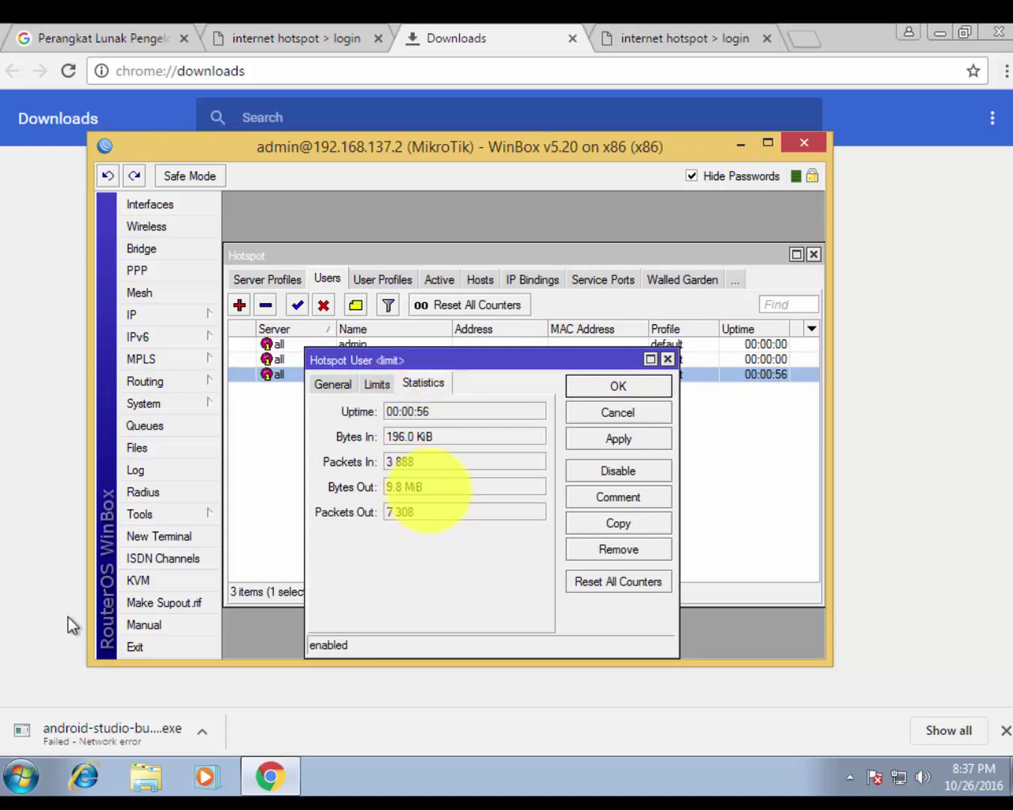
pyautogui.moveTo(429, 487); pyautogui.dragTo(393, 495)
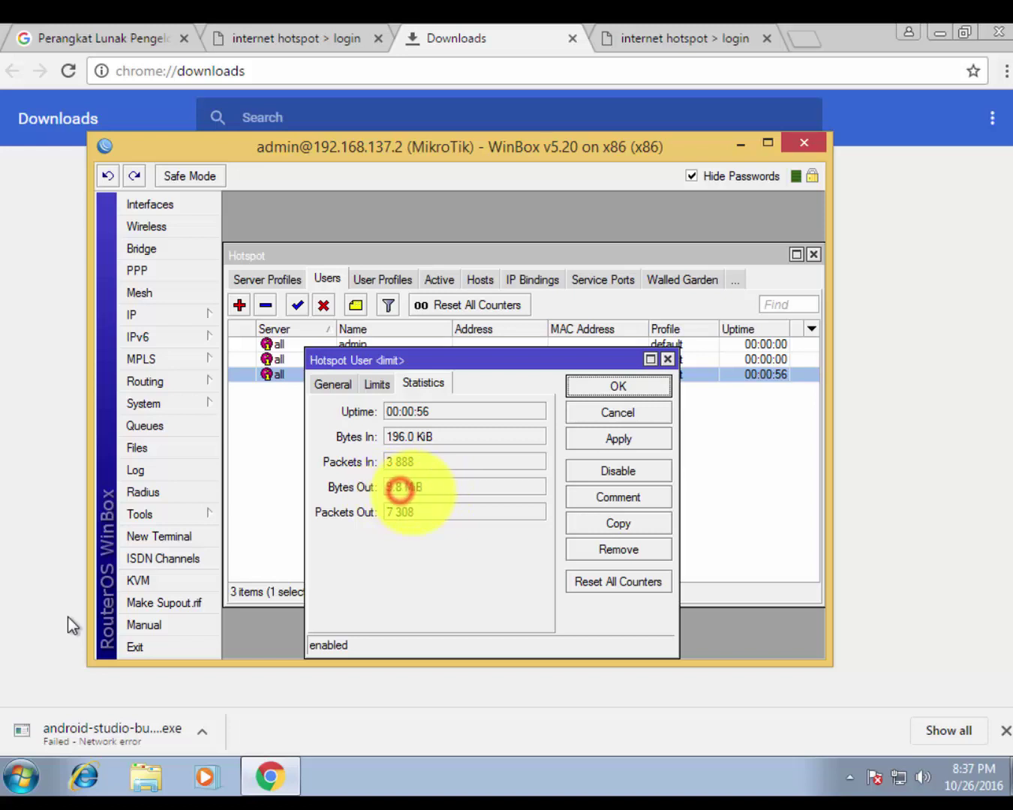
pyautogui.moveTo(399, 488)
pyautogui.mouseDown()
pyautogui.moveTo(420, 492)
pyautogui.moveTo(407, 486)
pyautogui.mouseUp()
pyautogui.click(387, 491)
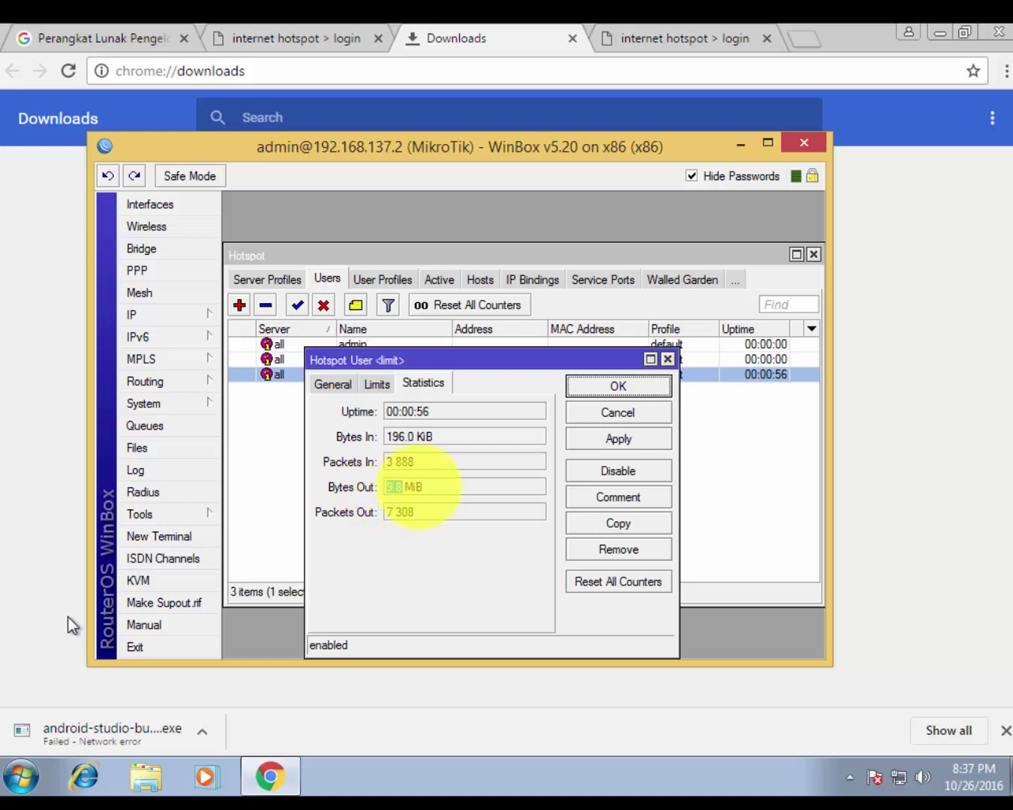
pyautogui.click(429, 486)
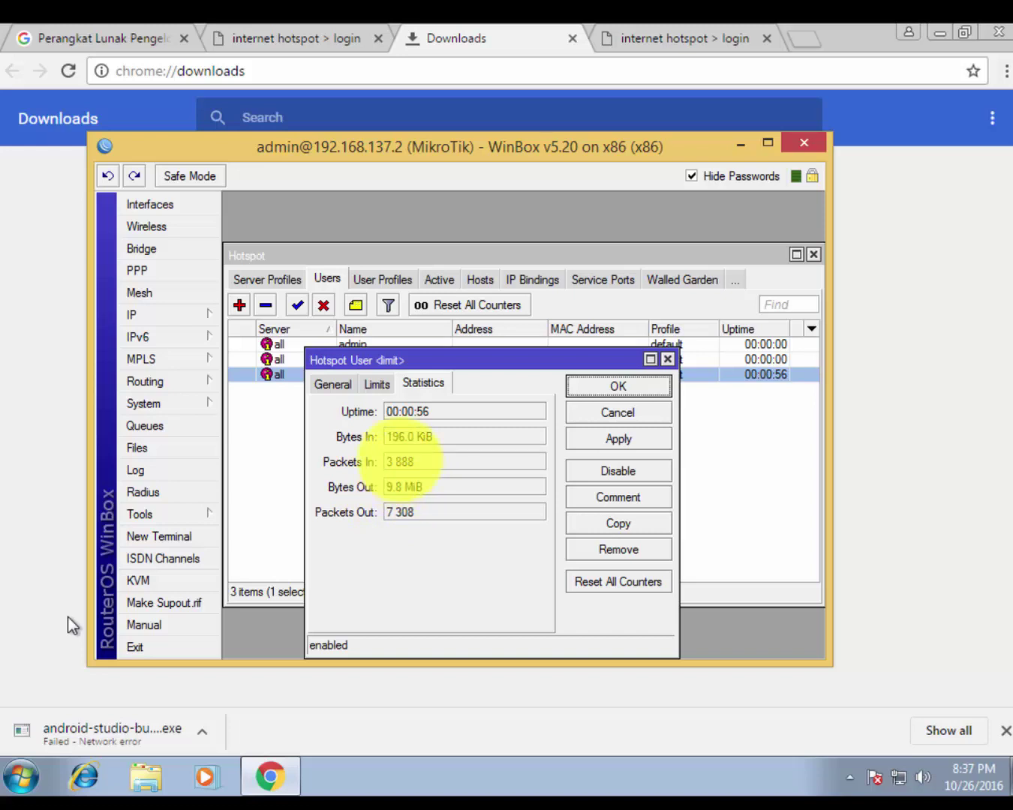
# Compare Limit Bytes Out 10240000 on the Limits tab with the 9.8 MiB Bytes Out counter
pyautogui.click(376, 383)
pyautogui.moveTo(461, 464); pyautogui.dragTo(375, 464)
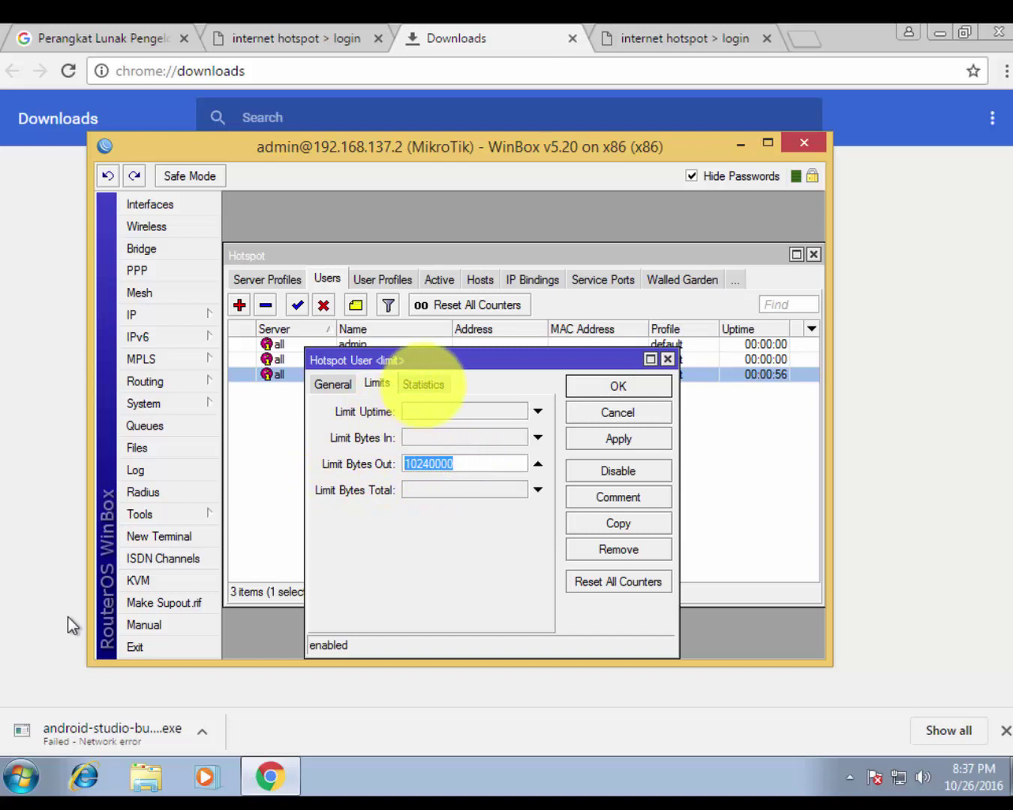
pyautogui.click(423, 383)
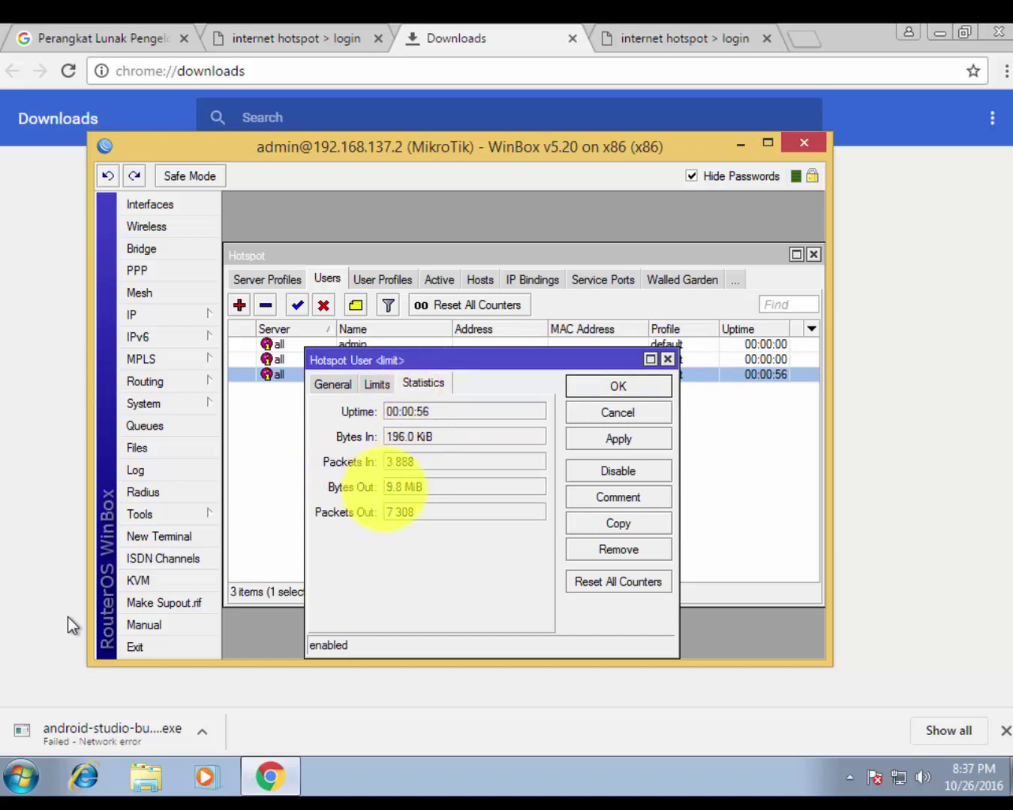
pyautogui.moveTo(385, 489); pyautogui.dragTo(450, 481)
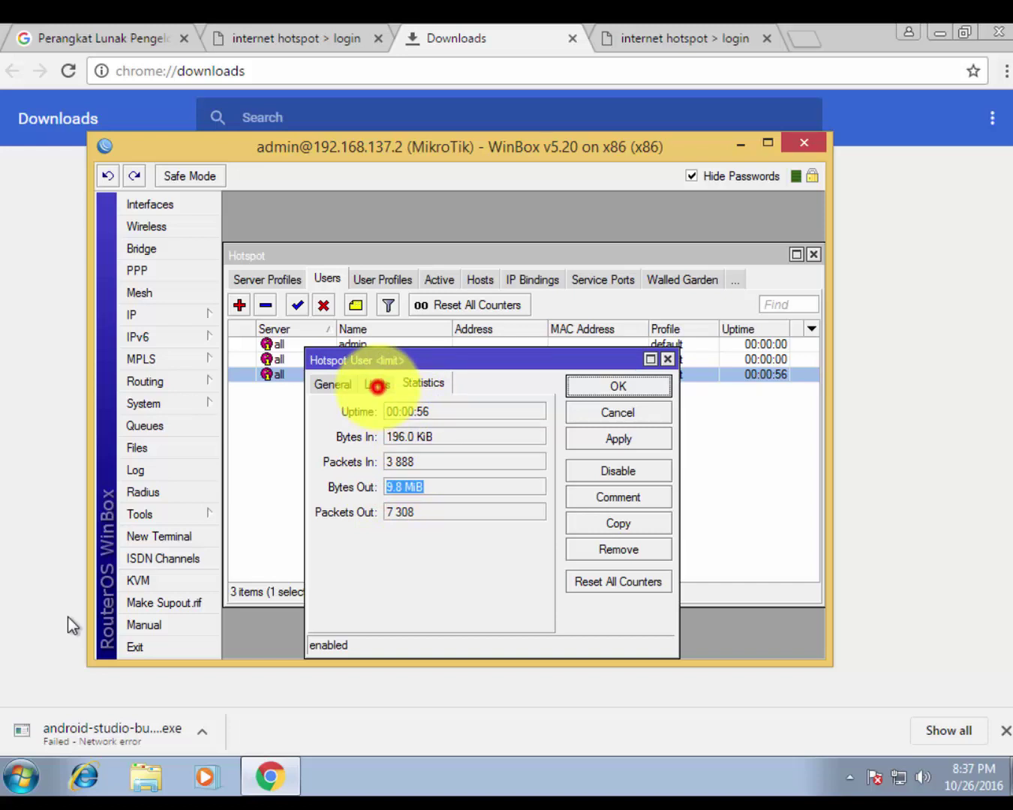
pyautogui.click(377, 385)
pyautogui.doubleClick(455, 464)
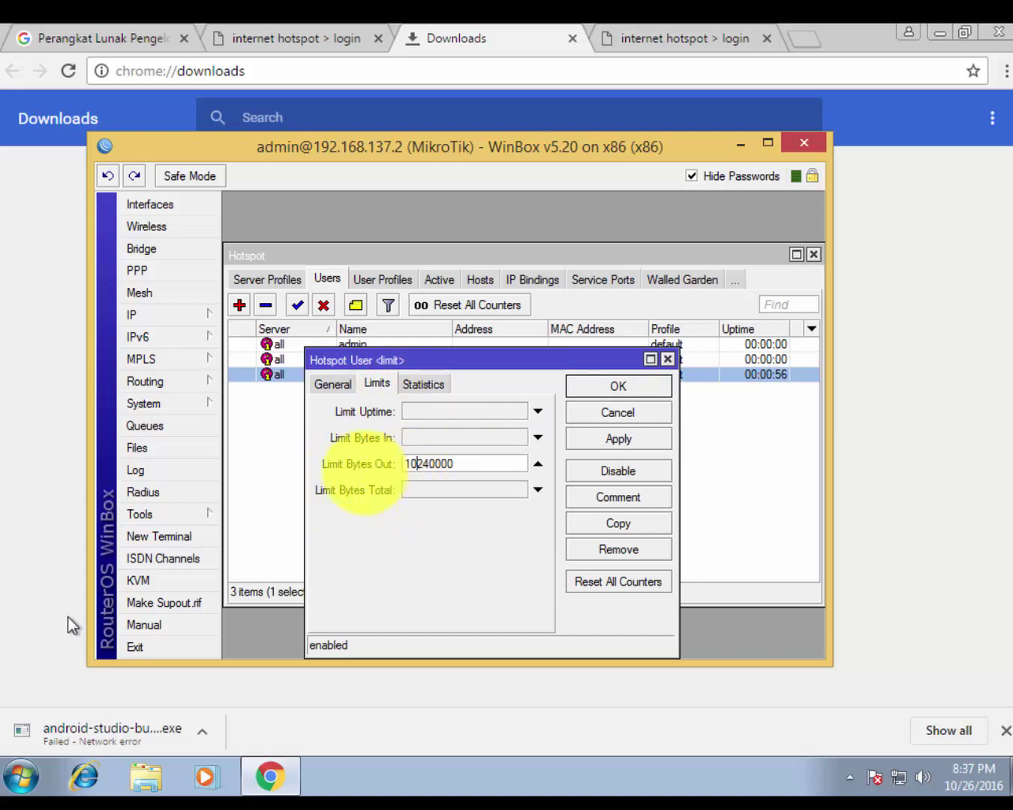
pyautogui.doubleClick(452, 463)
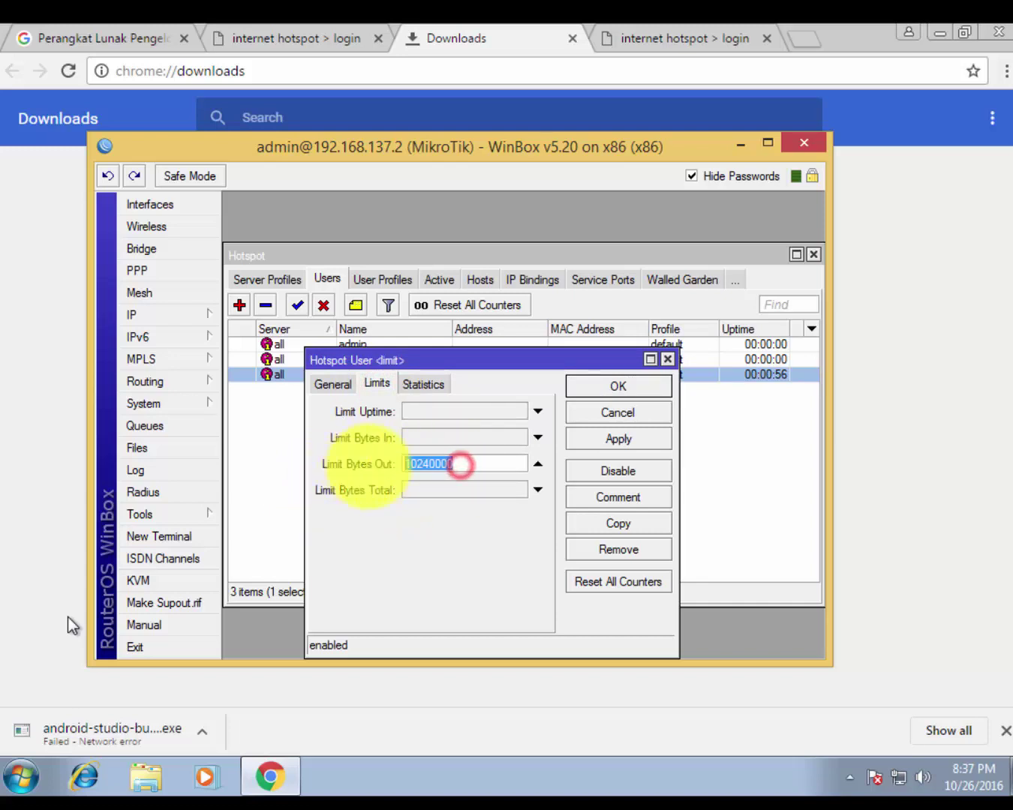
pyautogui.click(441, 468)
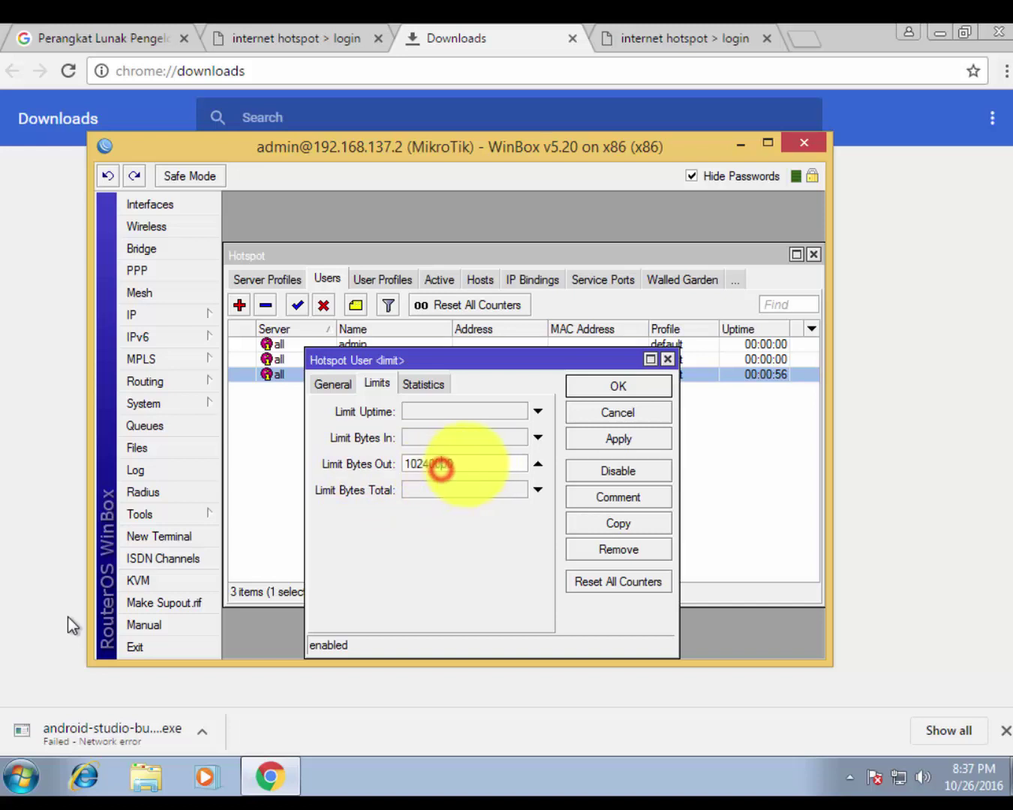
pyautogui.doubleClick(470, 464)
# Select the 9.8 MiB Bytes Out counter, then bring Chrome's Downloads page to the front
pyautogui.click(420, 384)
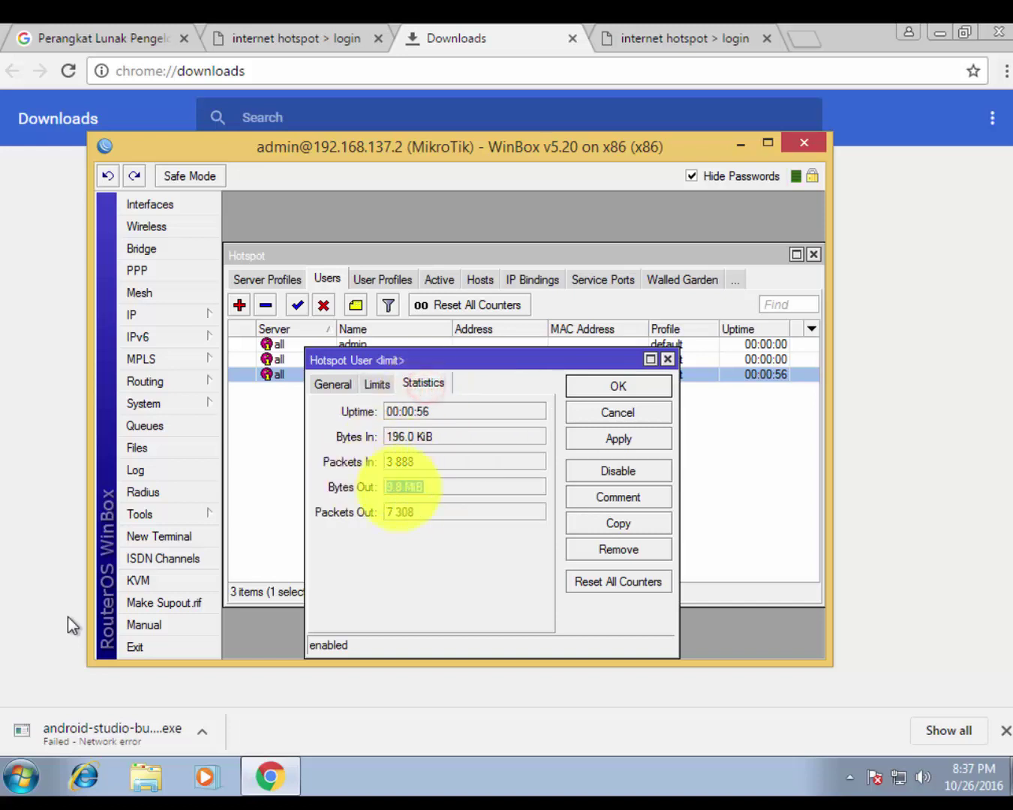
pyautogui.click(389, 484)
pyautogui.doubleClick(419, 487)
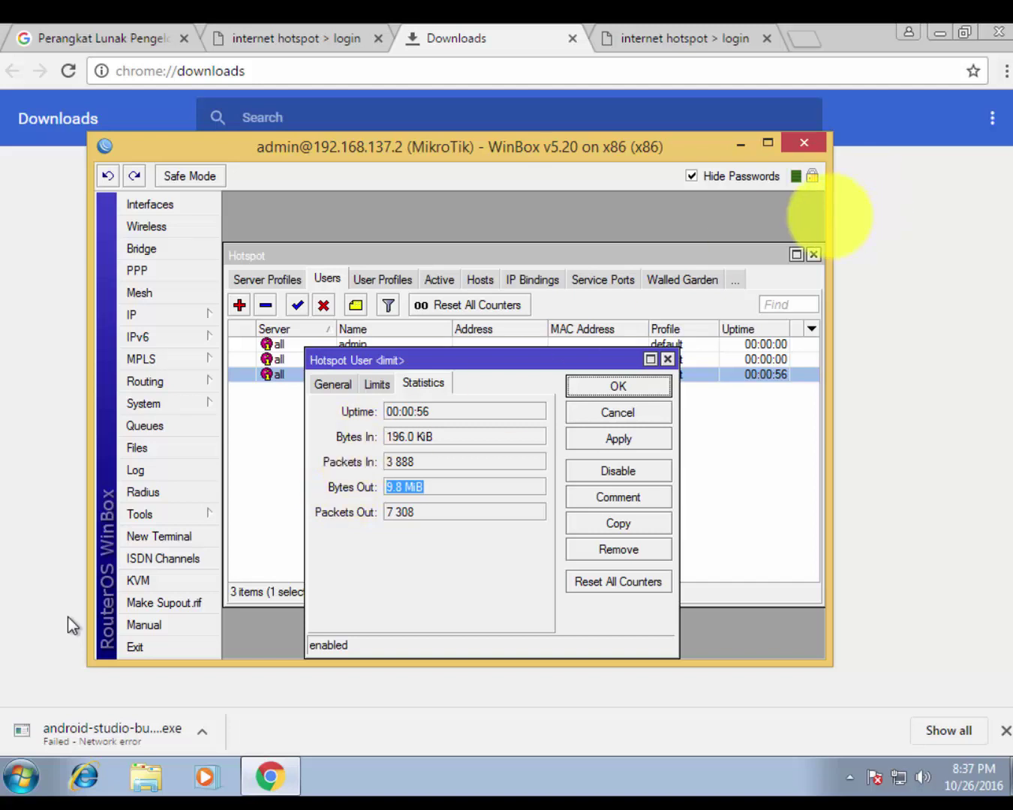
pyautogui.click(836, 216)
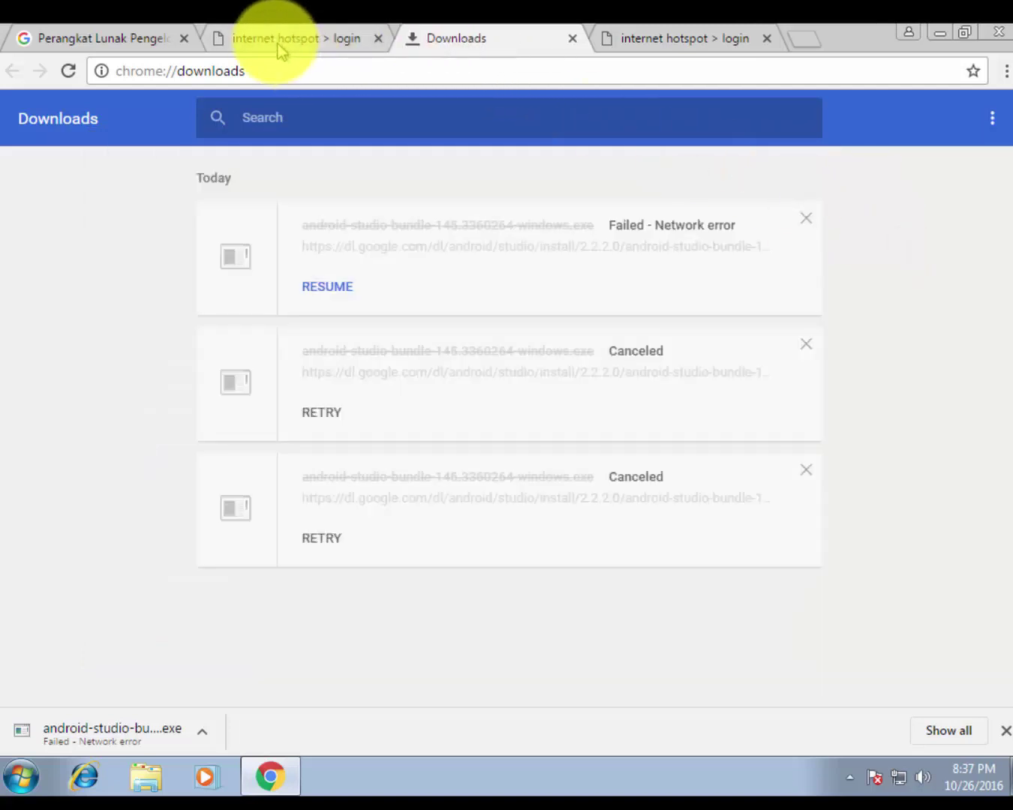
# Log into the hotspot as user 'limit' and highlight the 'reached traffic limit' rejection
pyautogui.click(273, 38)
pyautogui.click(526, 344)
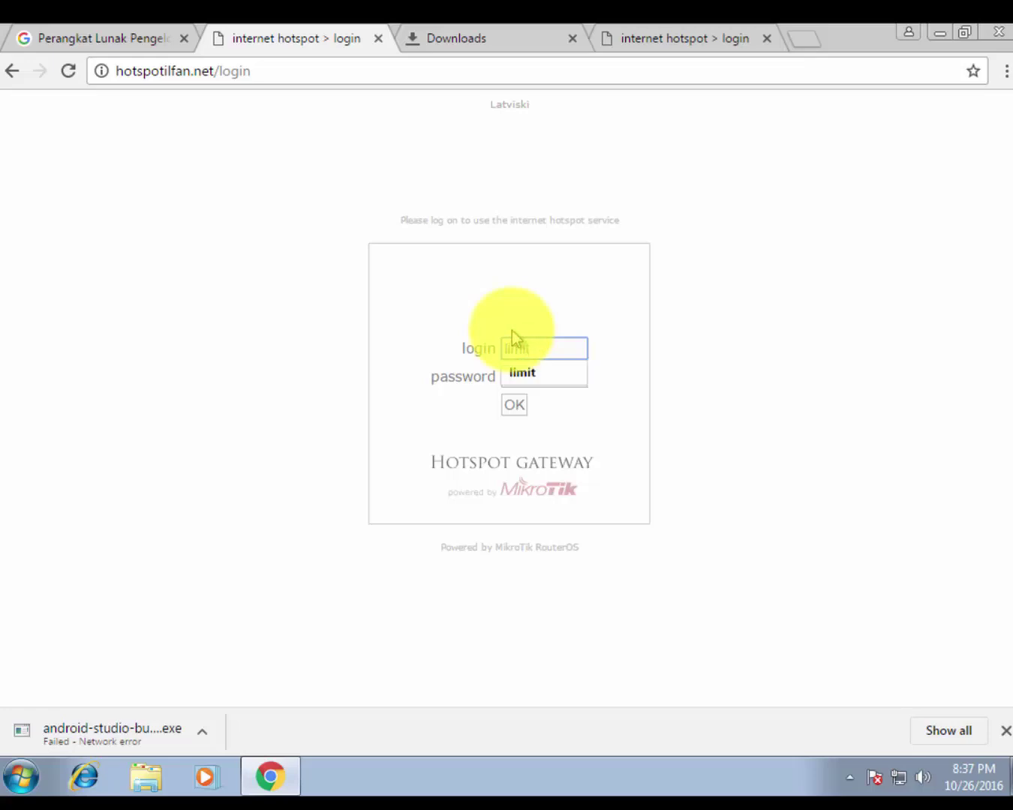
pyautogui.write('limit')
pyautogui.click(650, 320)
pyautogui.click(556, 386)
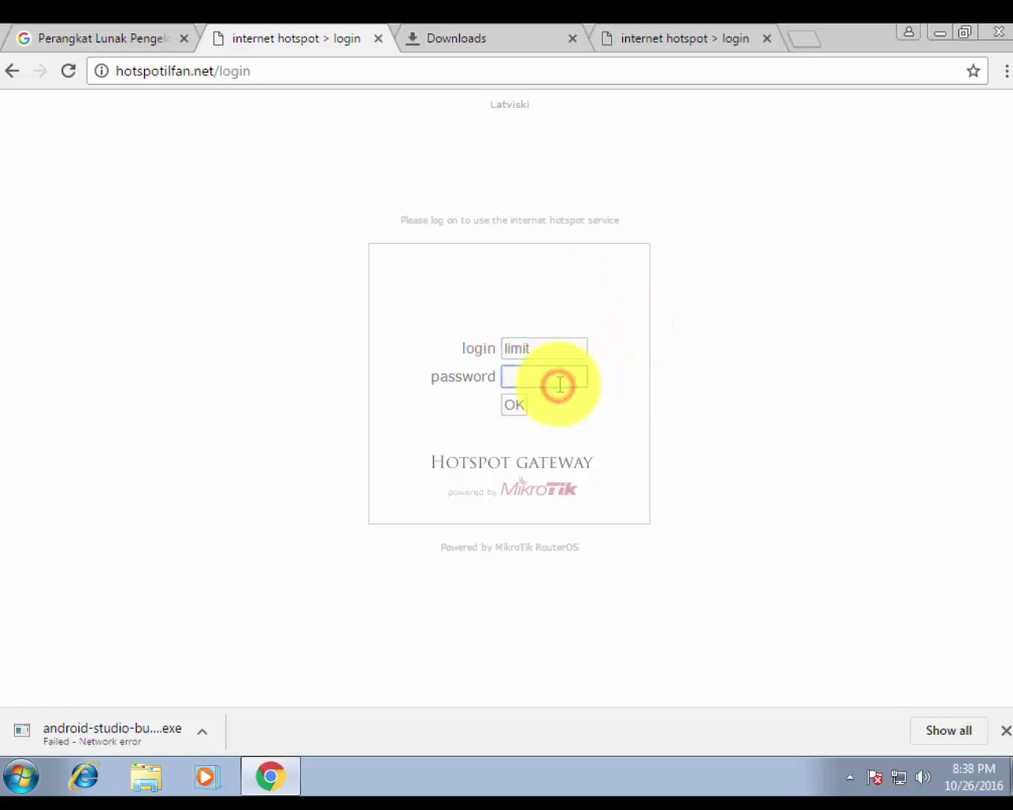
pyautogui.write('li')
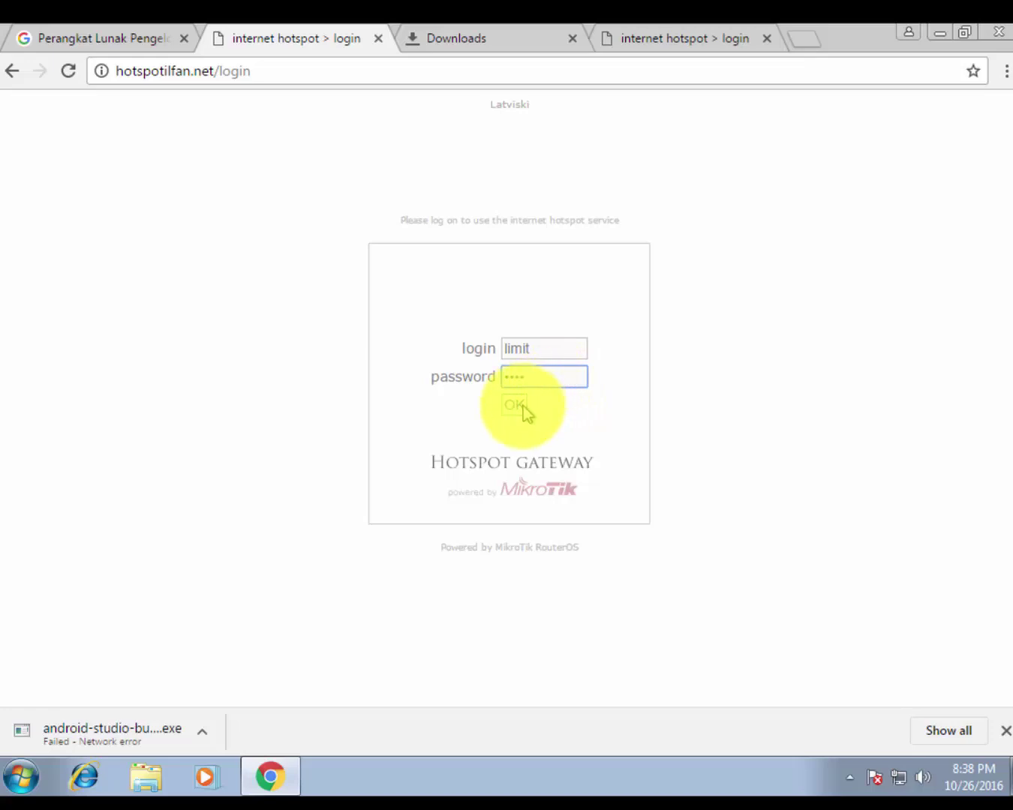
pyautogui.click(520, 405)
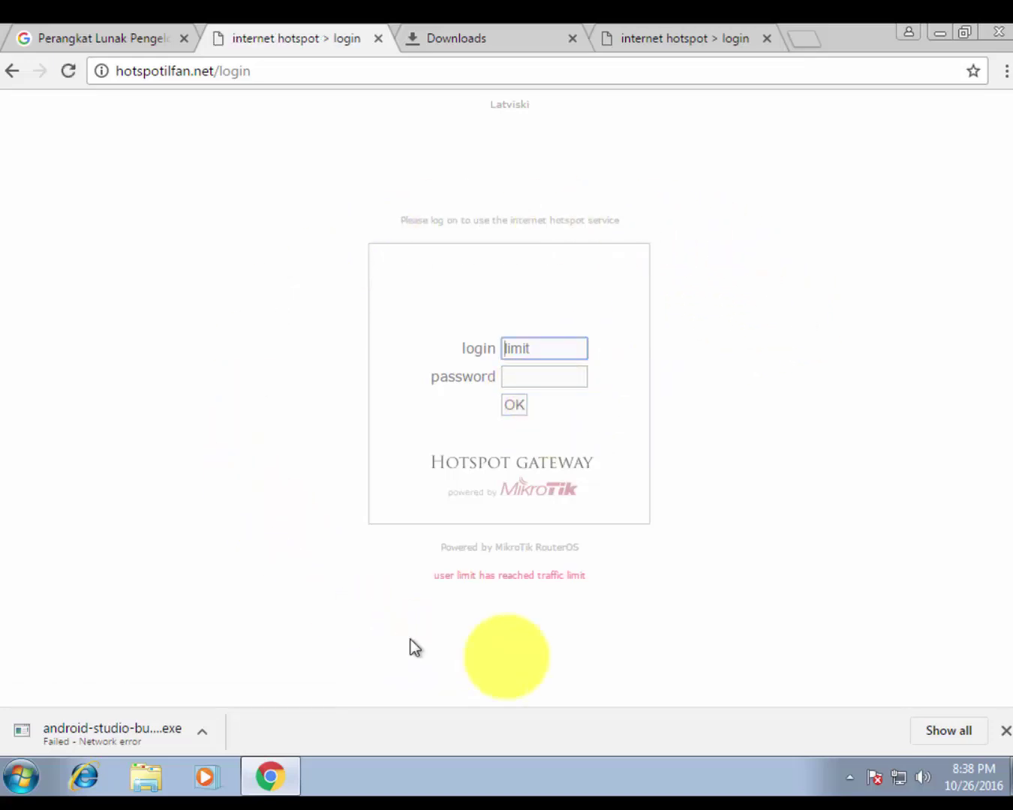
pyautogui.moveTo(432, 575); pyautogui.dragTo(611, 582)
pyautogui.click(623, 582)
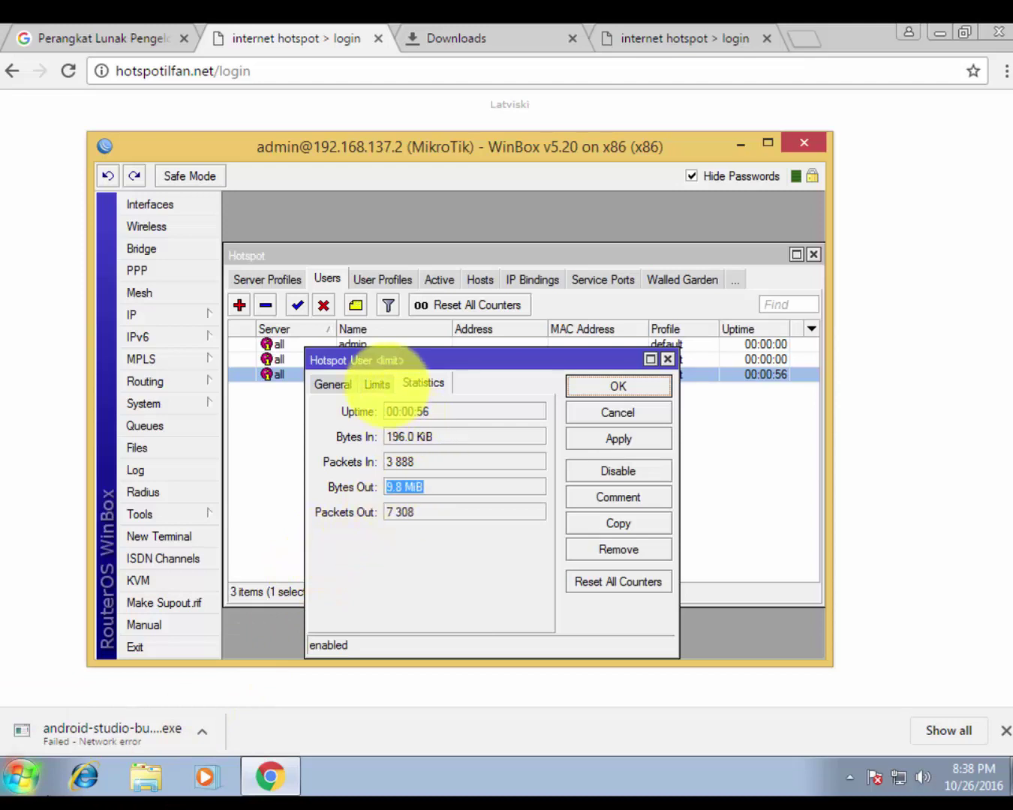
# Try toggling Limit Bytes In and Limit Bytes Total for user limit, then cancel unsaved
pyautogui.click(384, 383)
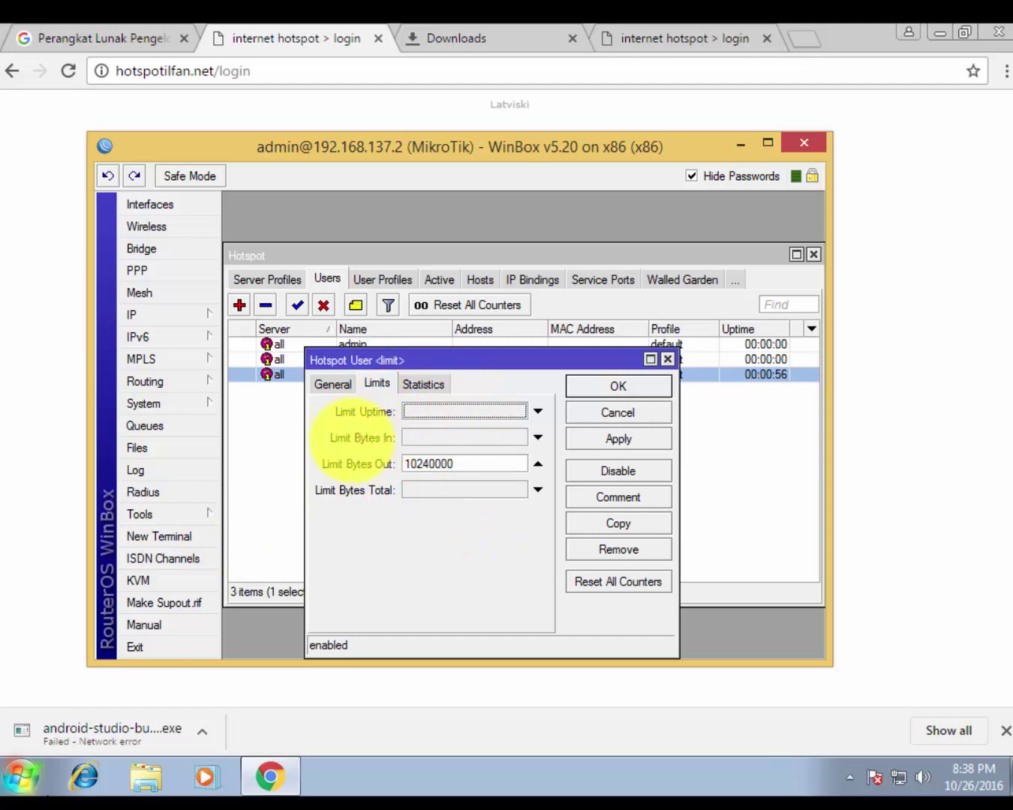
pyautogui.doubleClick(462, 462)
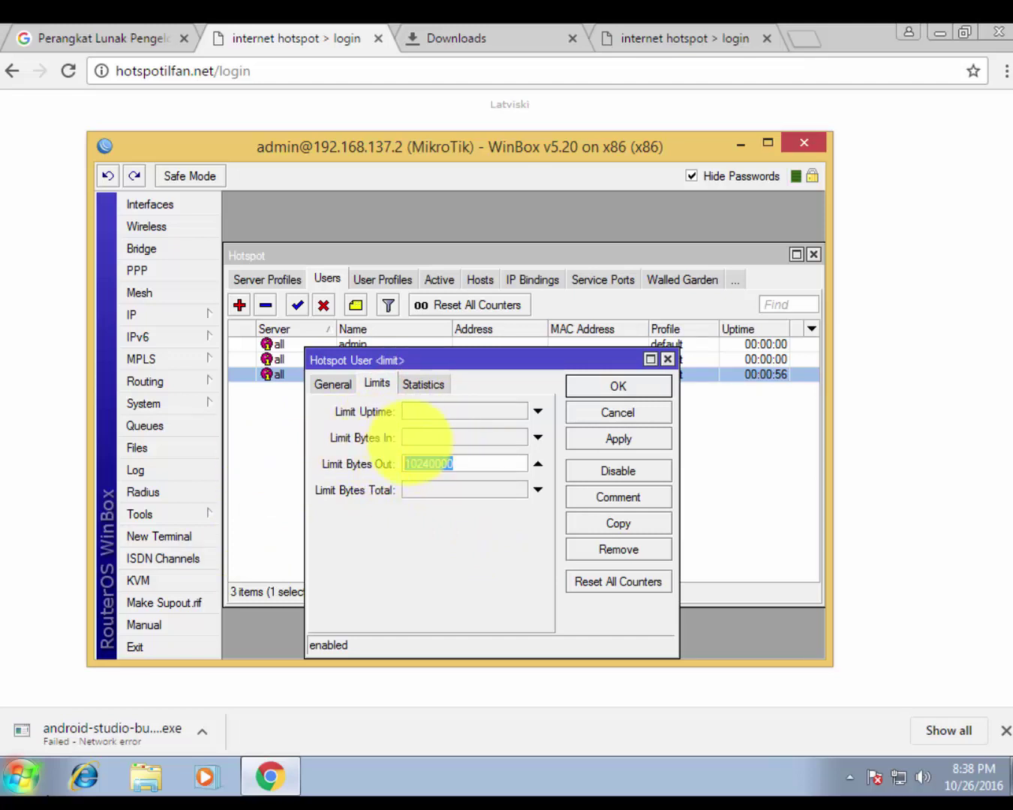
pyautogui.click(434, 435)
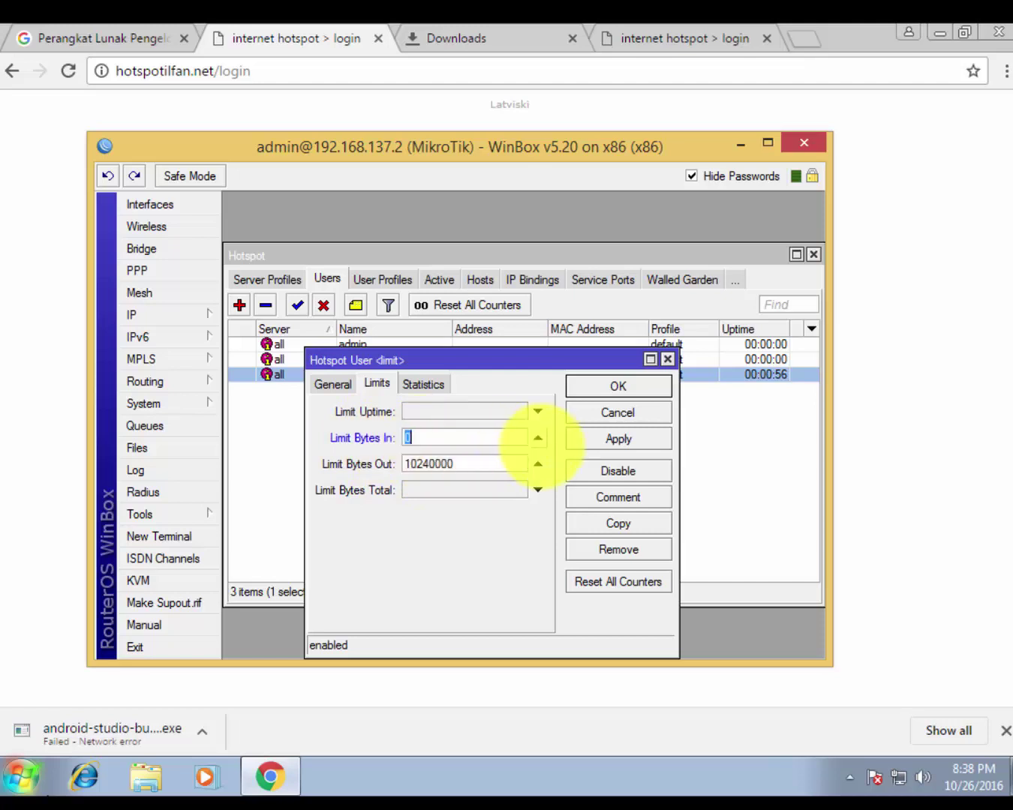
pyautogui.click(538, 438)
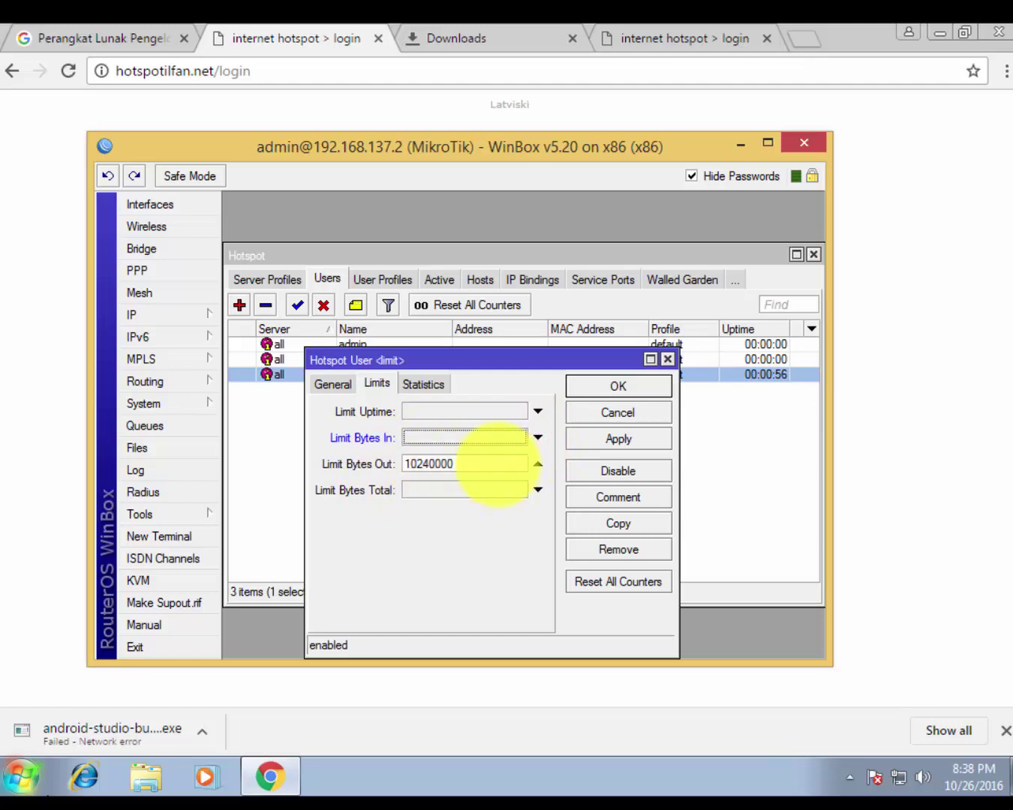
pyautogui.doubleClick(495, 463)
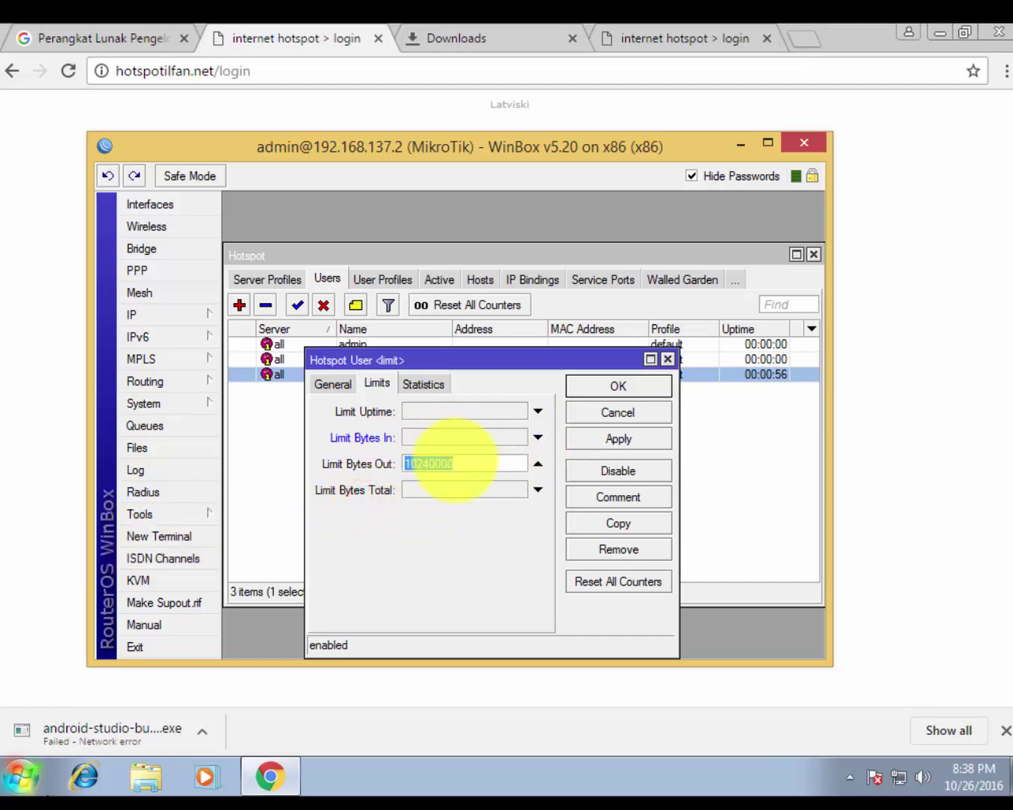
pyautogui.doubleClick(473, 463)
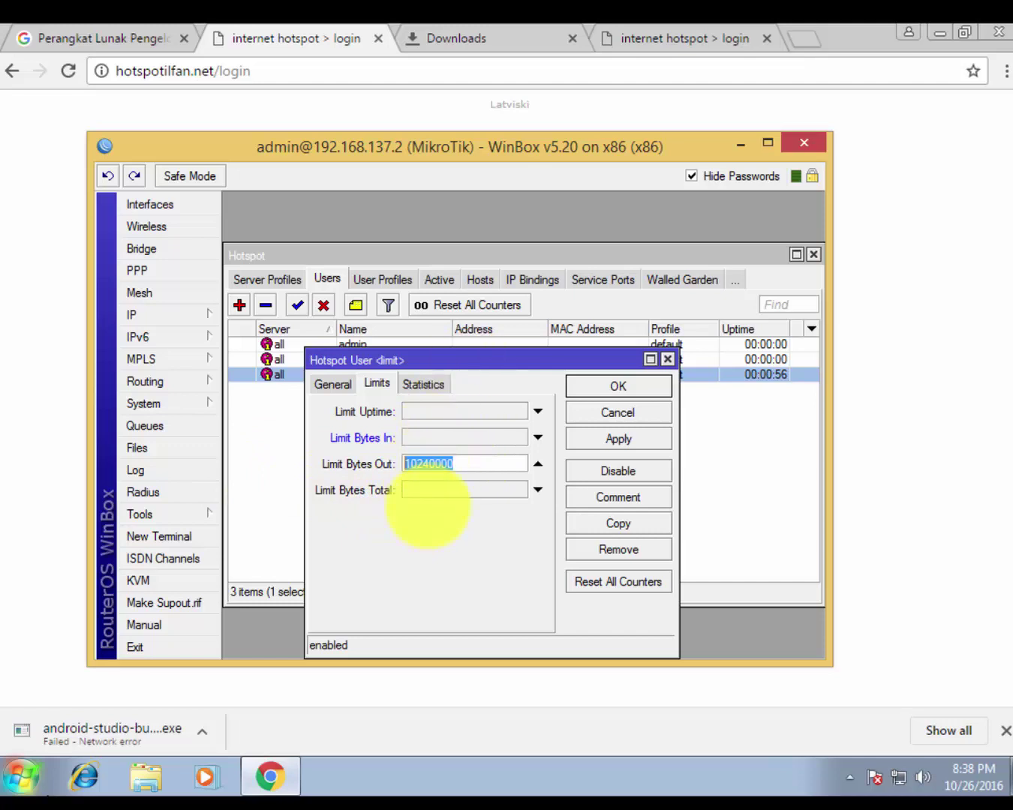
pyautogui.click(436, 486)
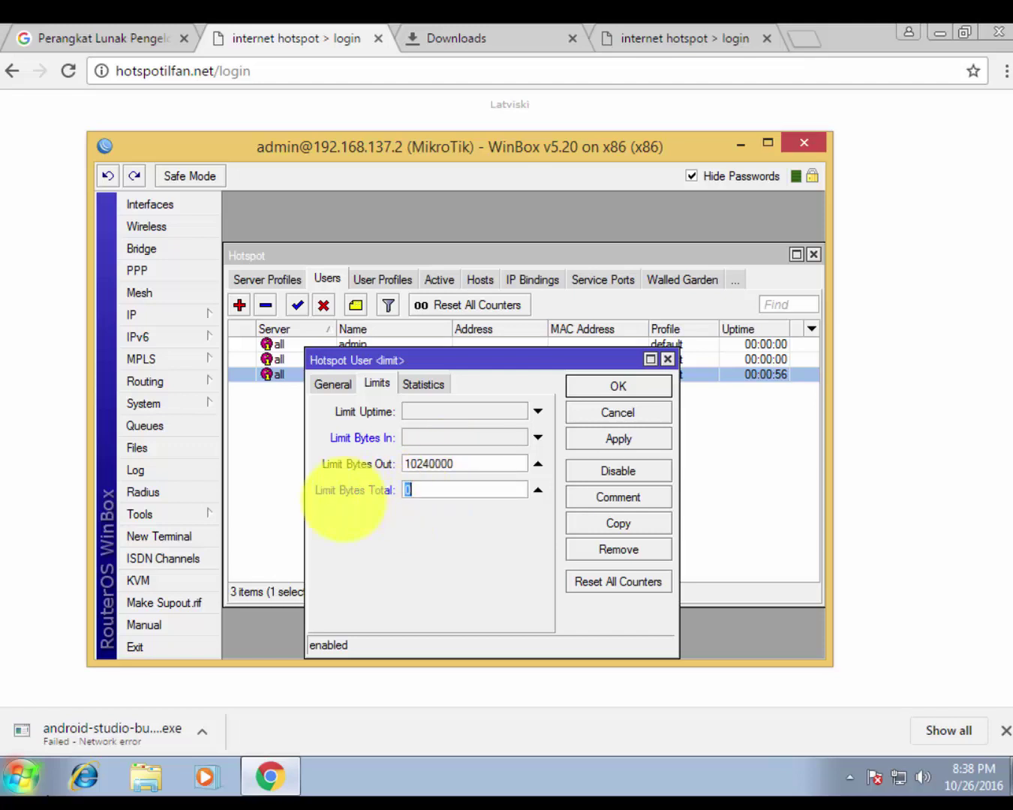
pyautogui.click(448, 489)
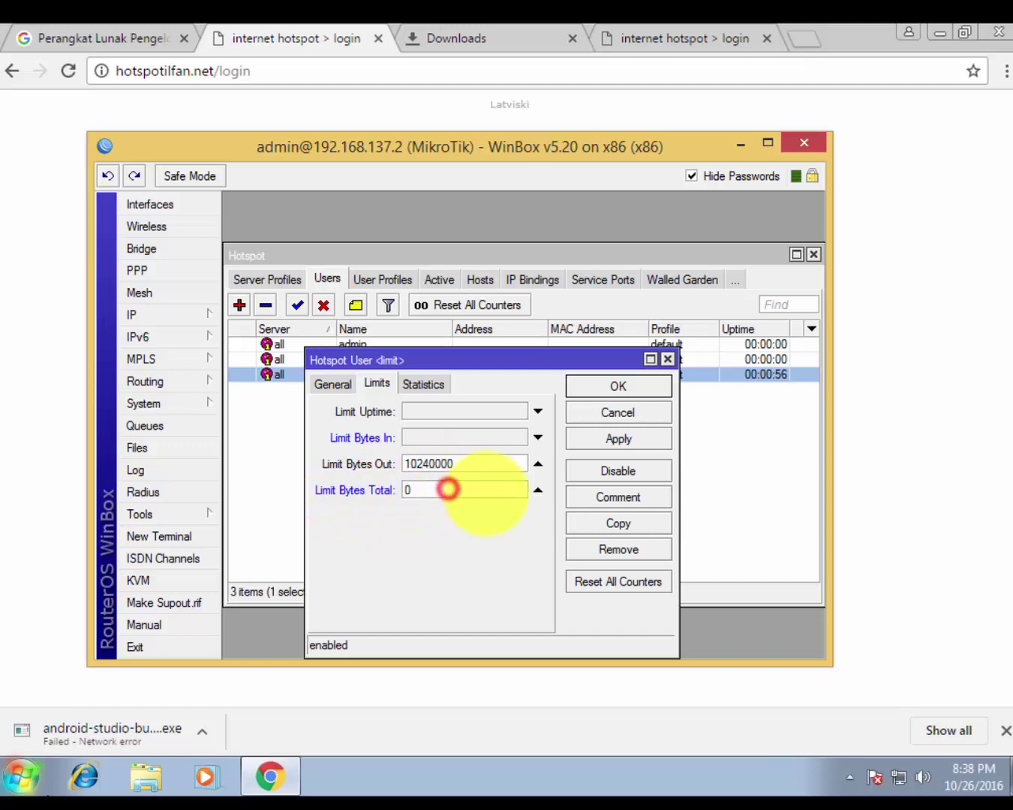
pyautogui.click(508, 487)
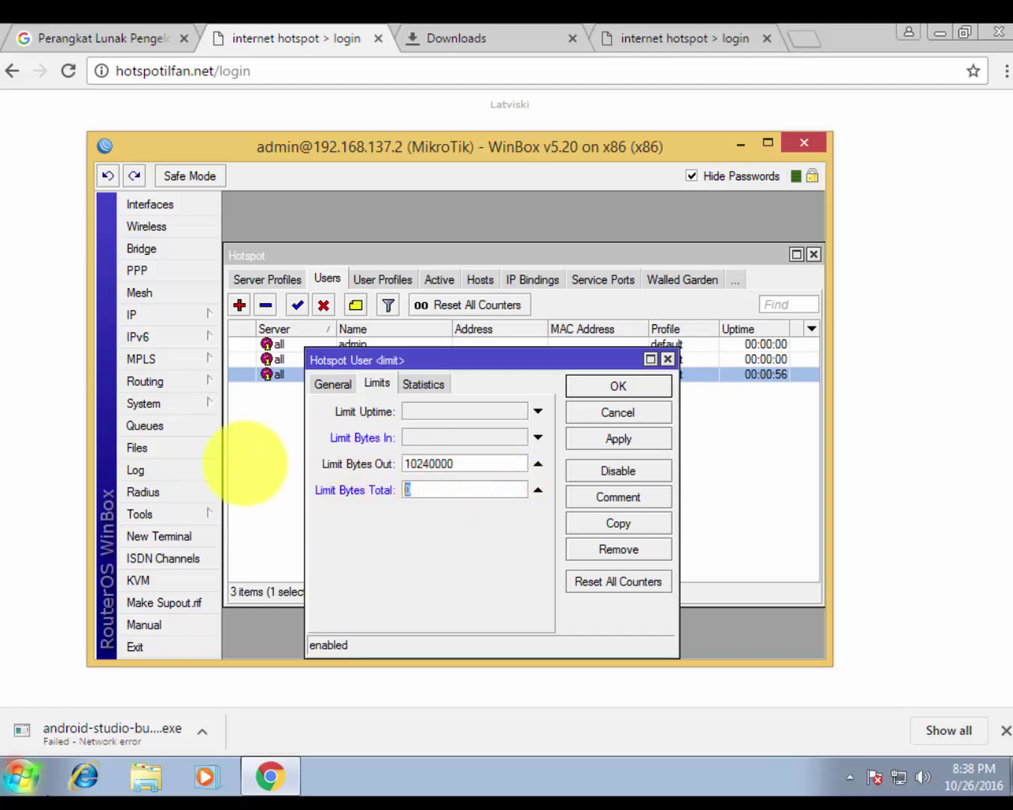
pyautogui.click(622, 412)
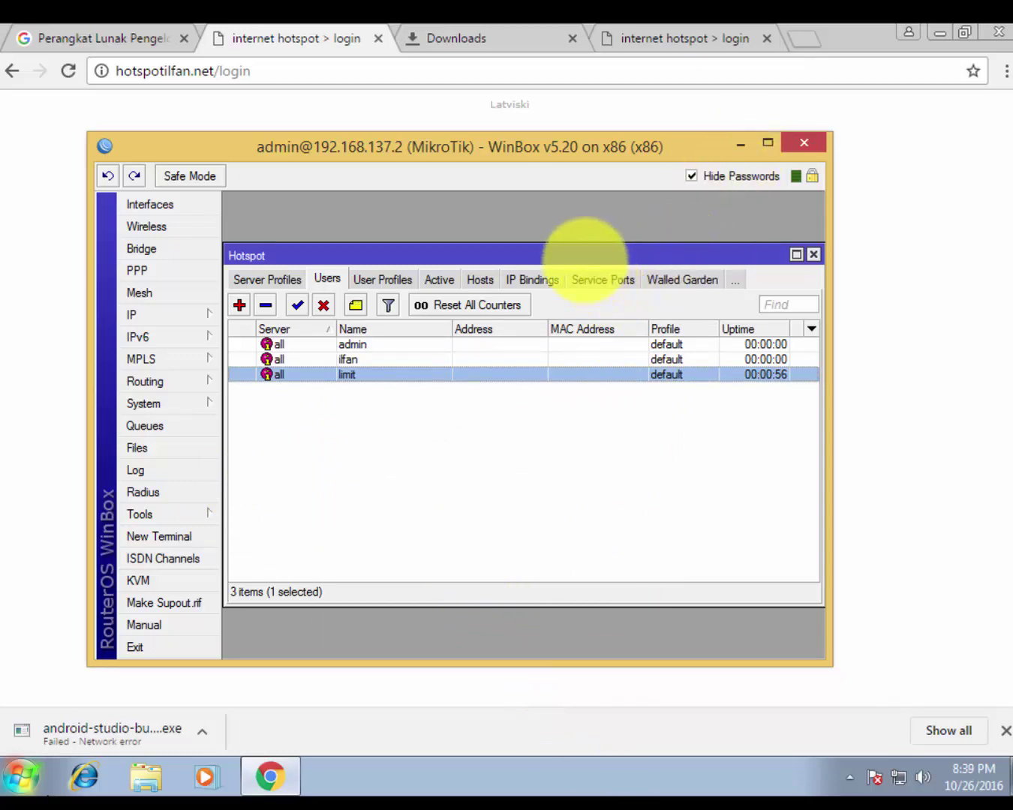
# Reopen user limit, reposition its dialog, and select the 10240000 Limit Bytes Out value
pyautogui.doubleClick(375, 374)
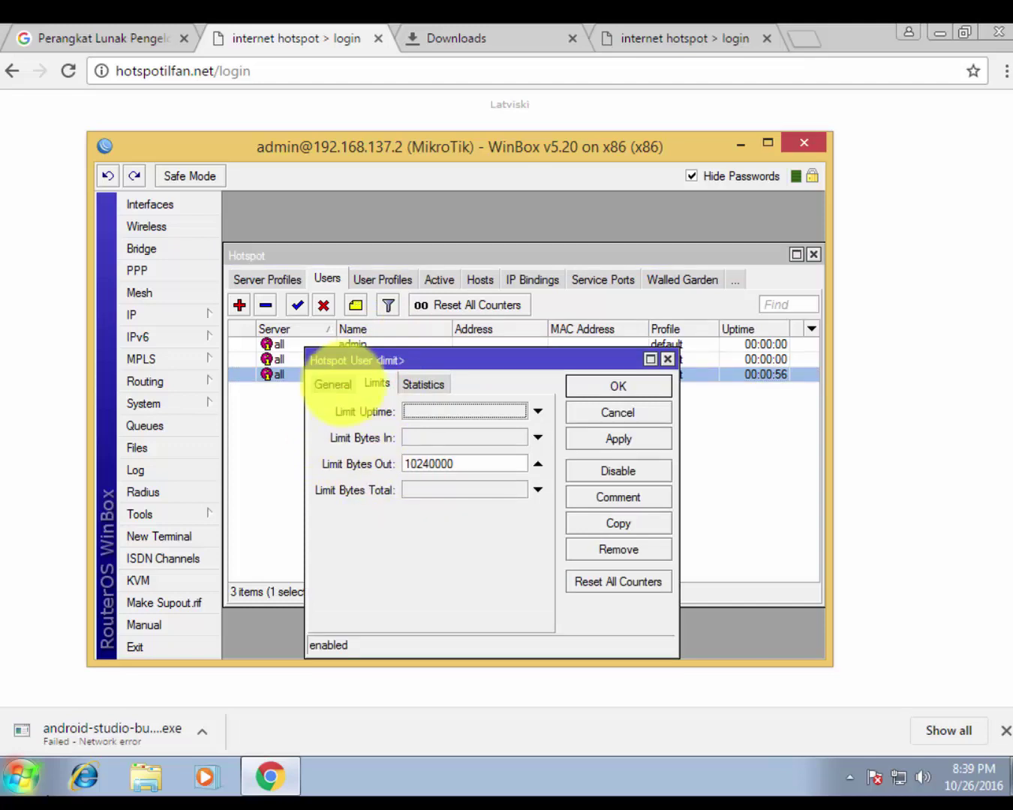
pyautogui.moveTo(421, 361); pyautogui.dragTo(420, 402)
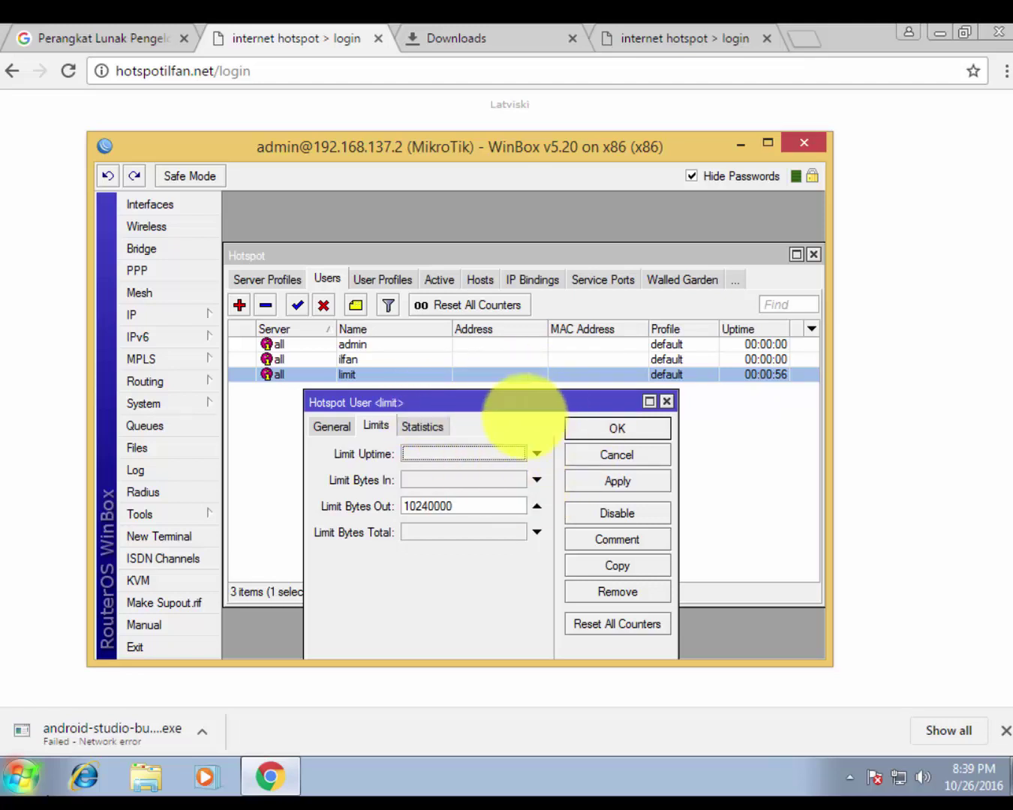
pyautogui.moveTo(509, 409); pyautogui.dragTo(536, 398)
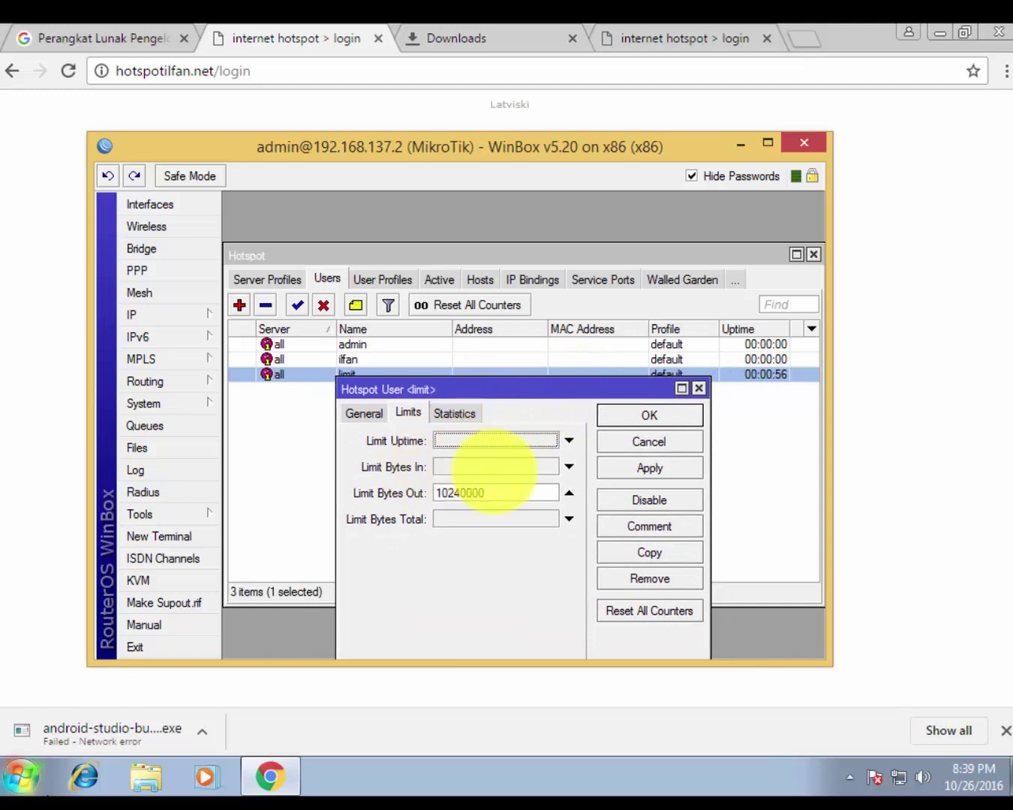
pyautogui.doubleClick(515, 492)
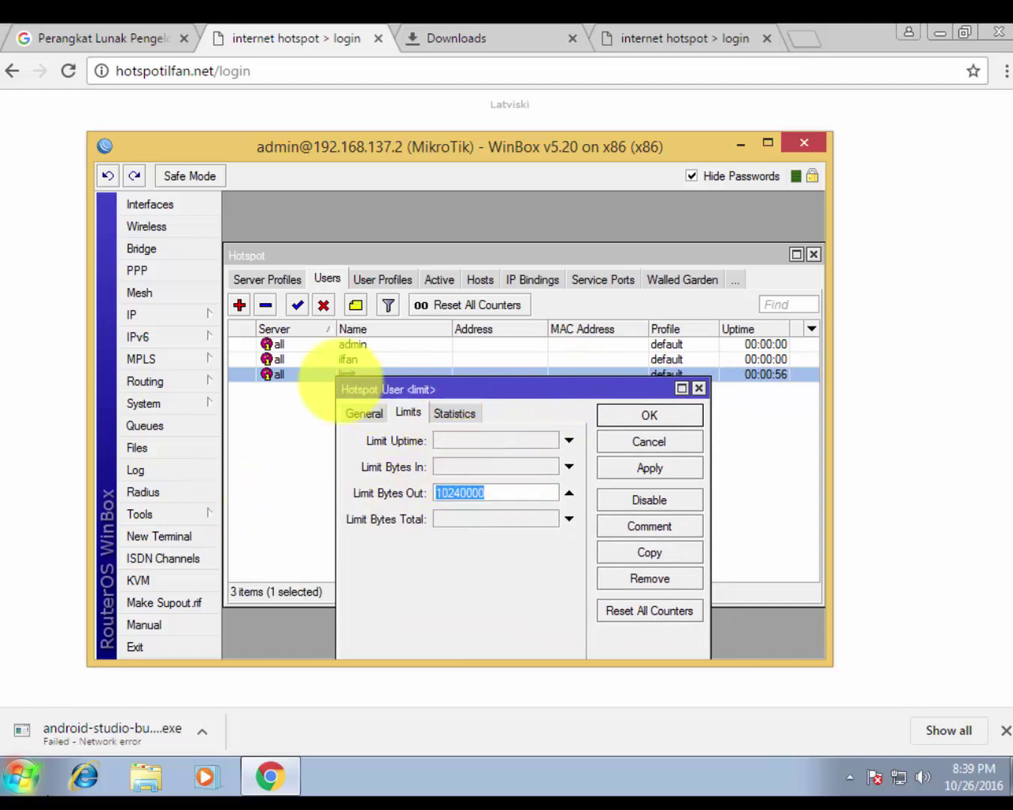
pyautogui.moveTo(465, 396); pyautogui.dragTo(447, 412)
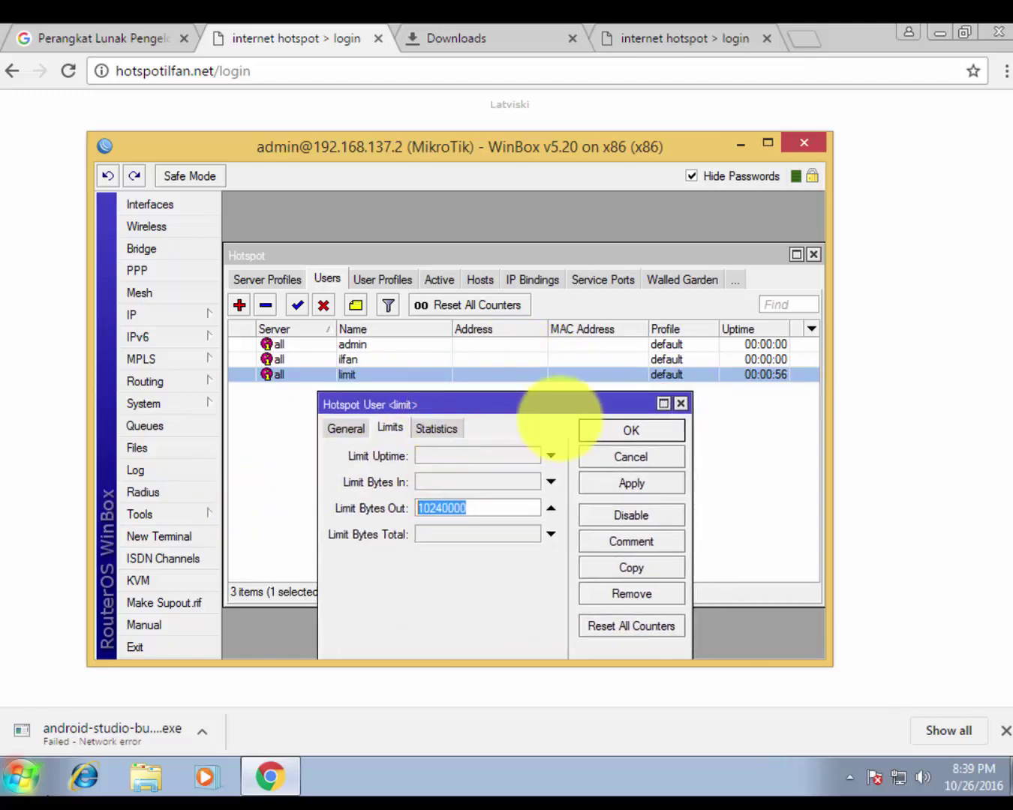